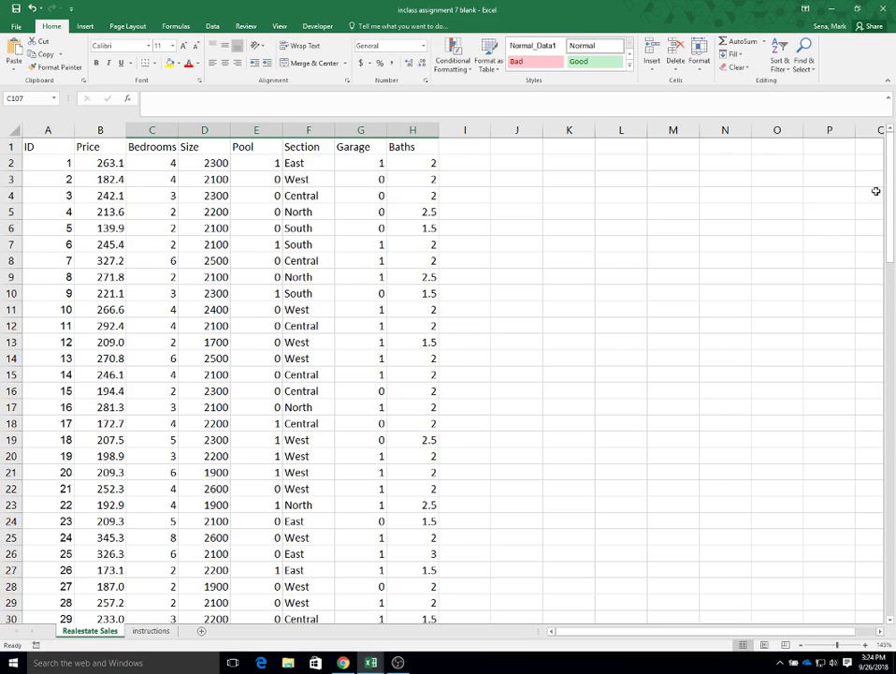
Enter a CORREL formula in C107 correlating the prices in B2:B106 with the bedrooms in C2:C106
drag(889, 190, 883, 562)
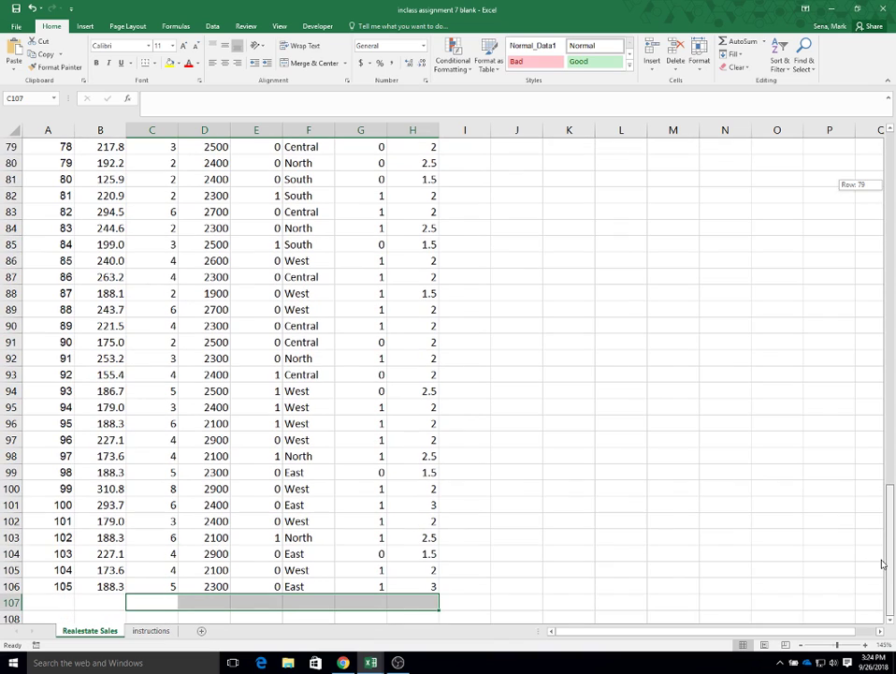
click(162, 603)
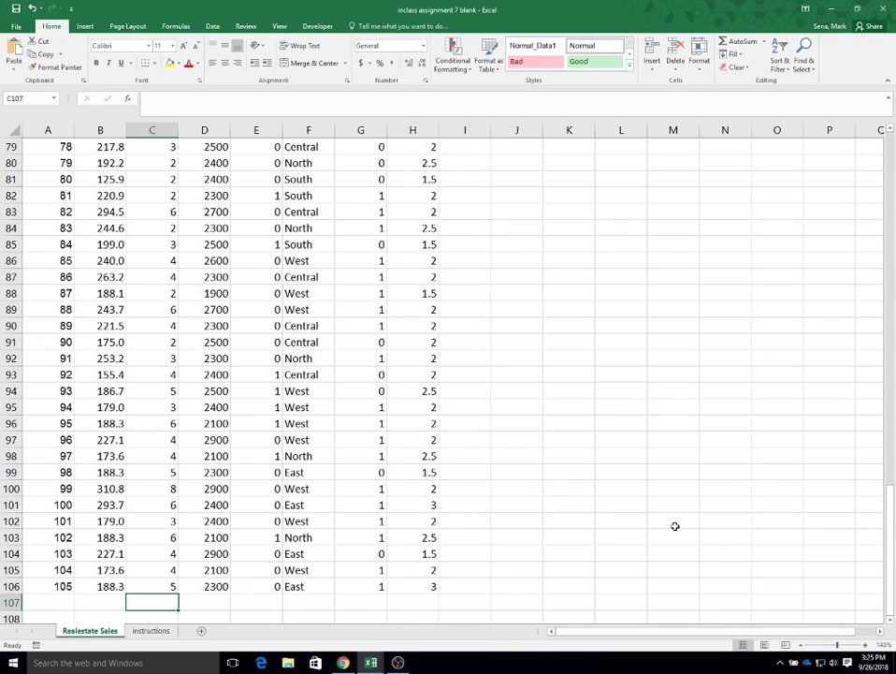
text(=)
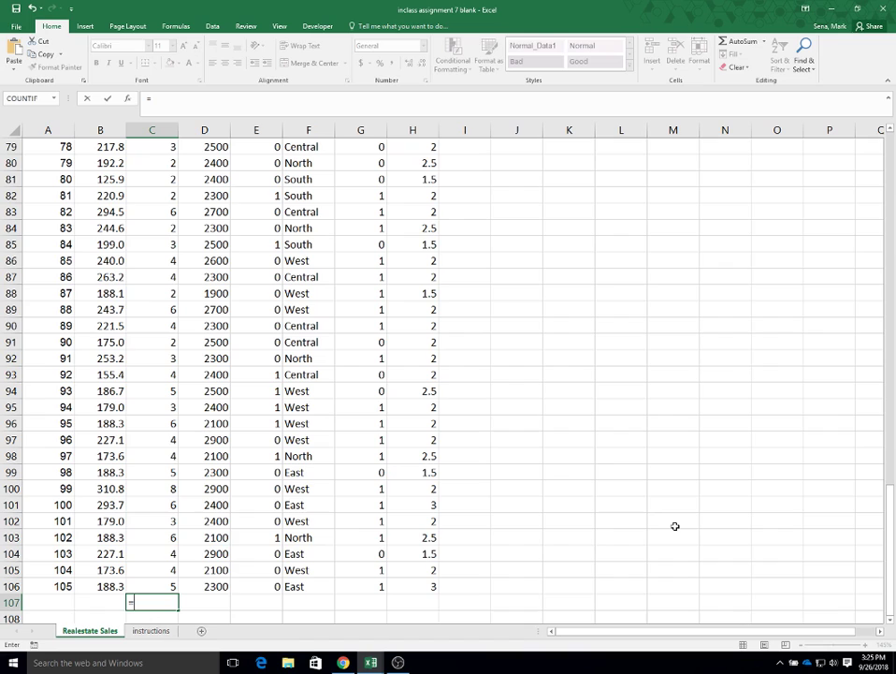
text(correl)
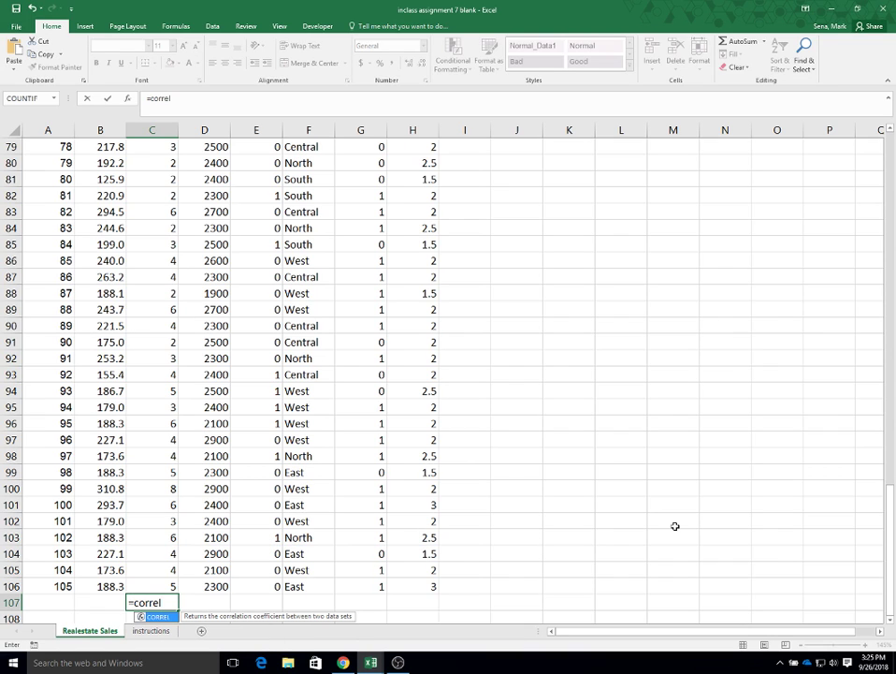
text(()
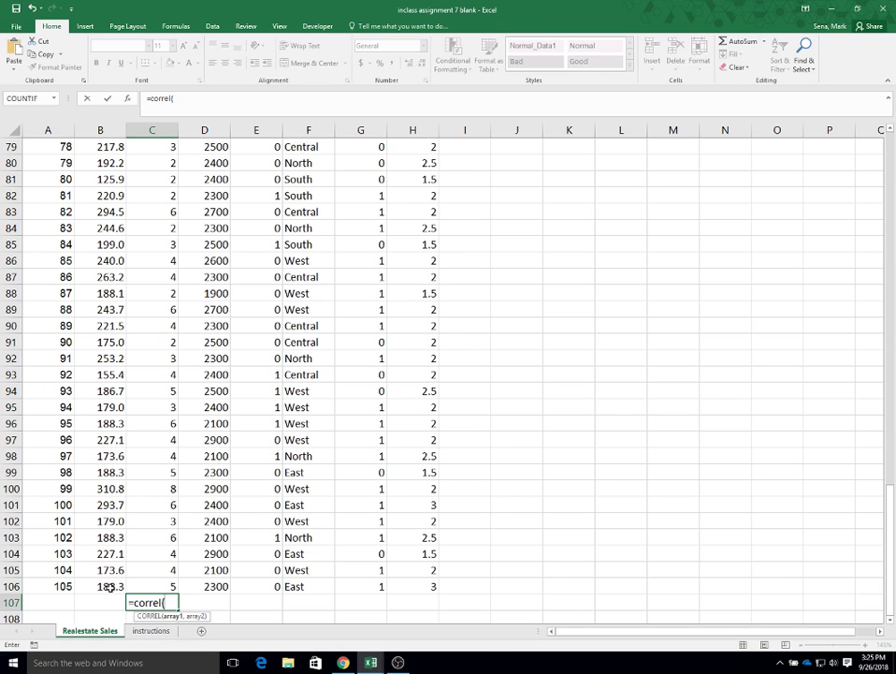
drag(109, 587, 99, 163)
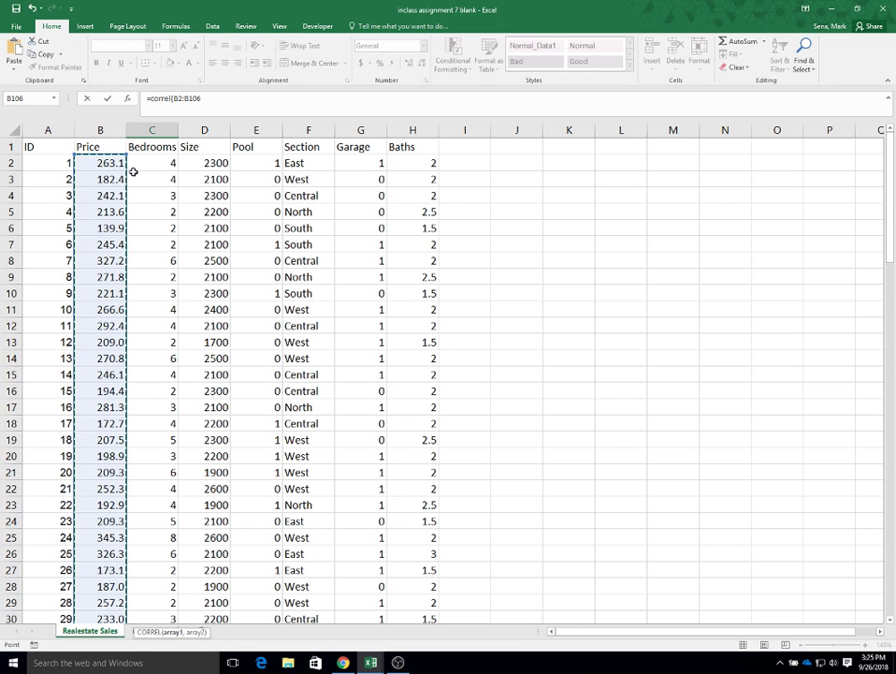
text(,)
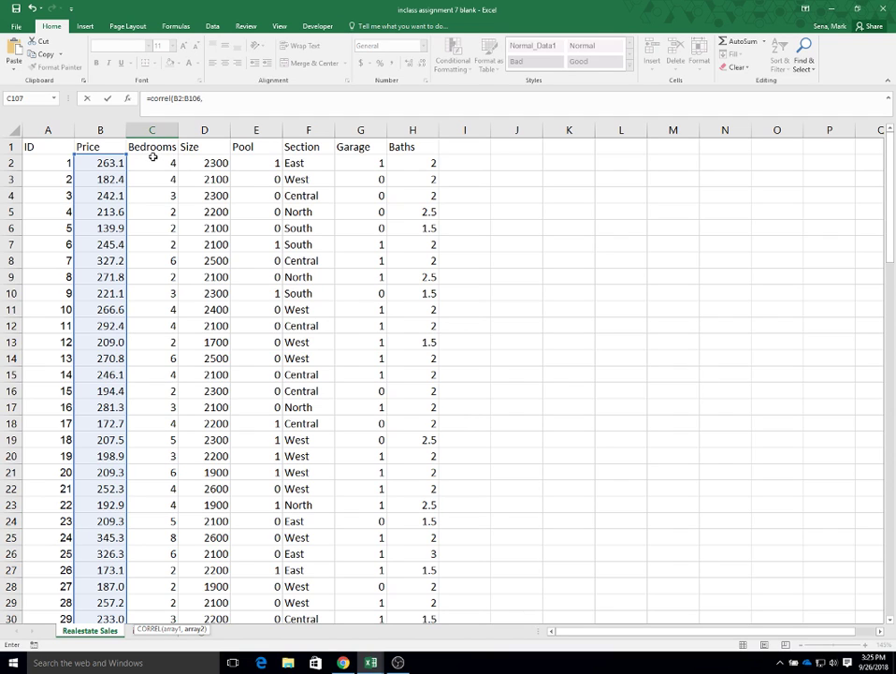
drag(153, 158, 152, 552)
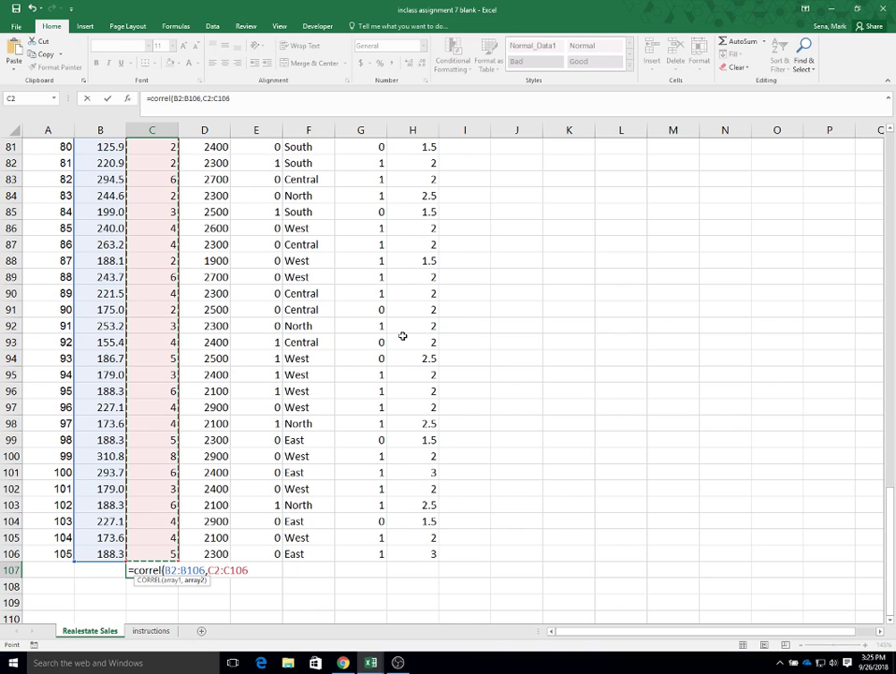
key(Return)
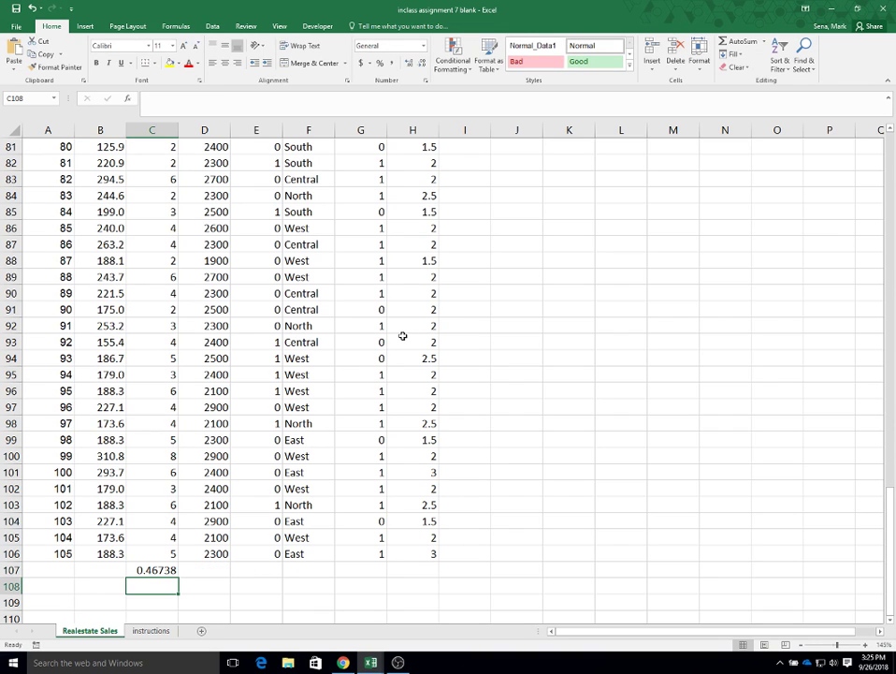
Make the price range in C107's correlation formula absolute, as $B$2:$B$106, leaving C2:C106 relative
key(Up)
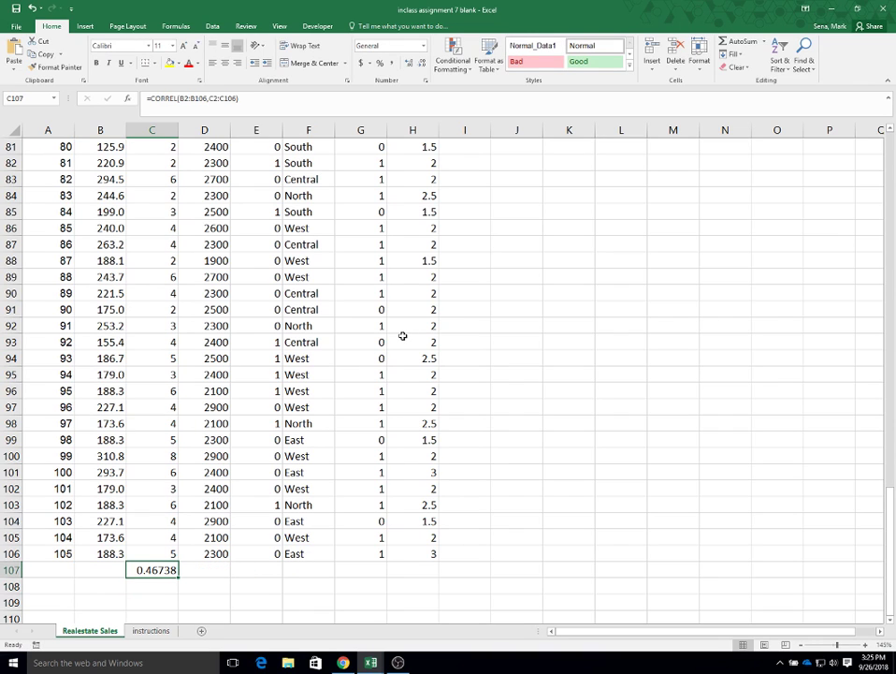
click(185, 98)
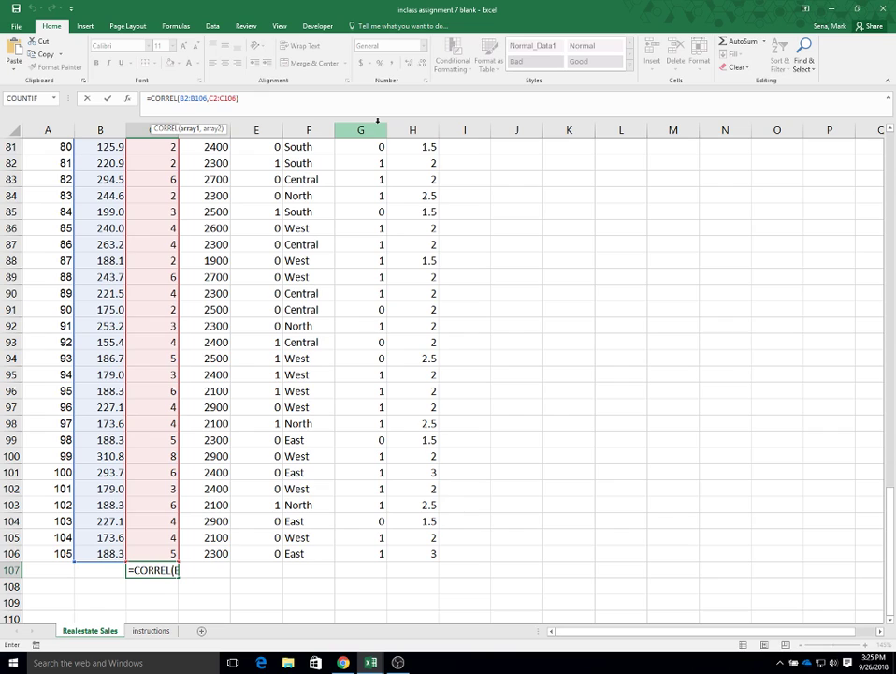
key(F4)
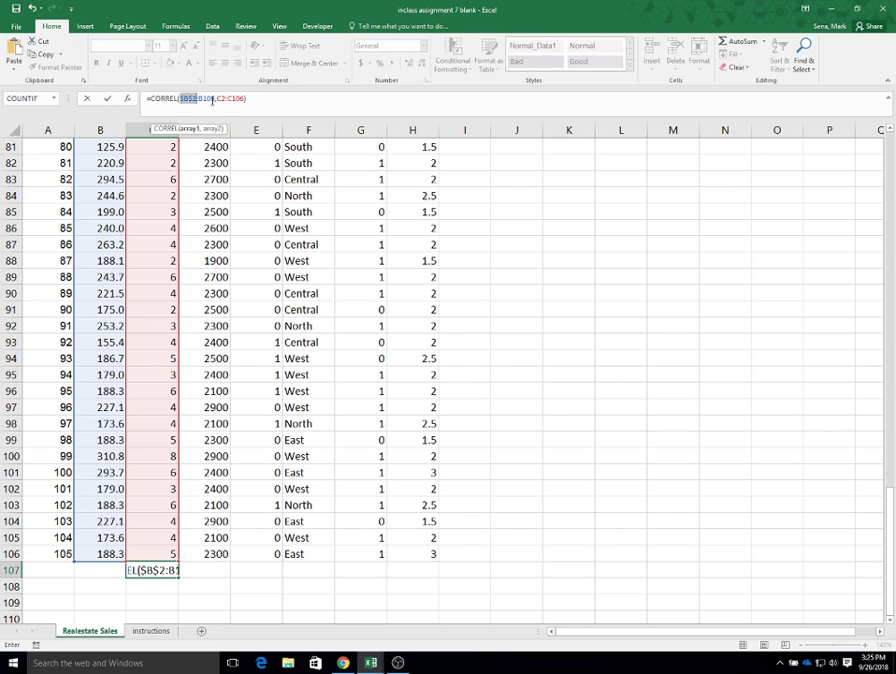
click(207, 98)
key(F4)
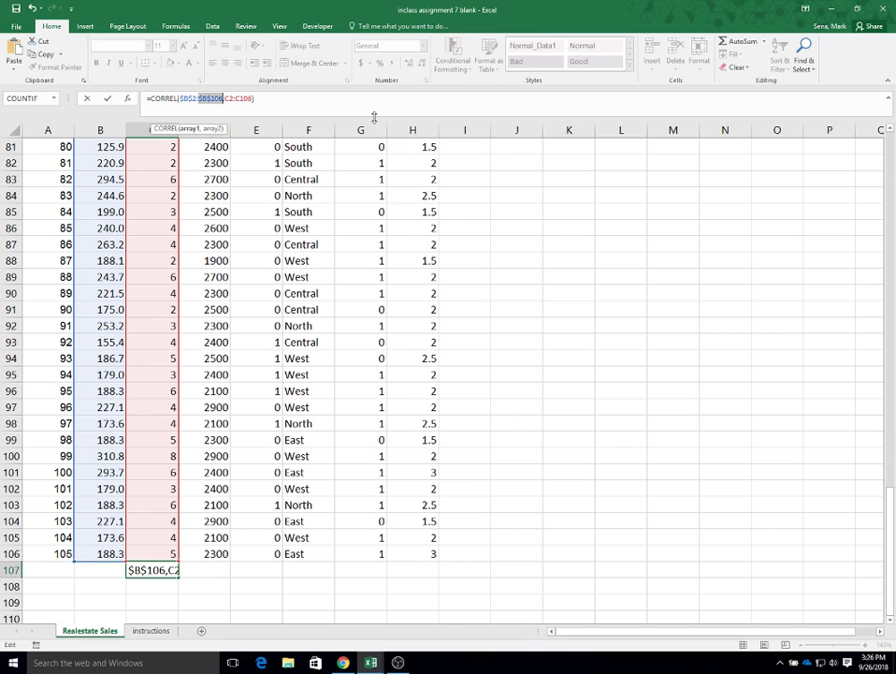
key(Return)
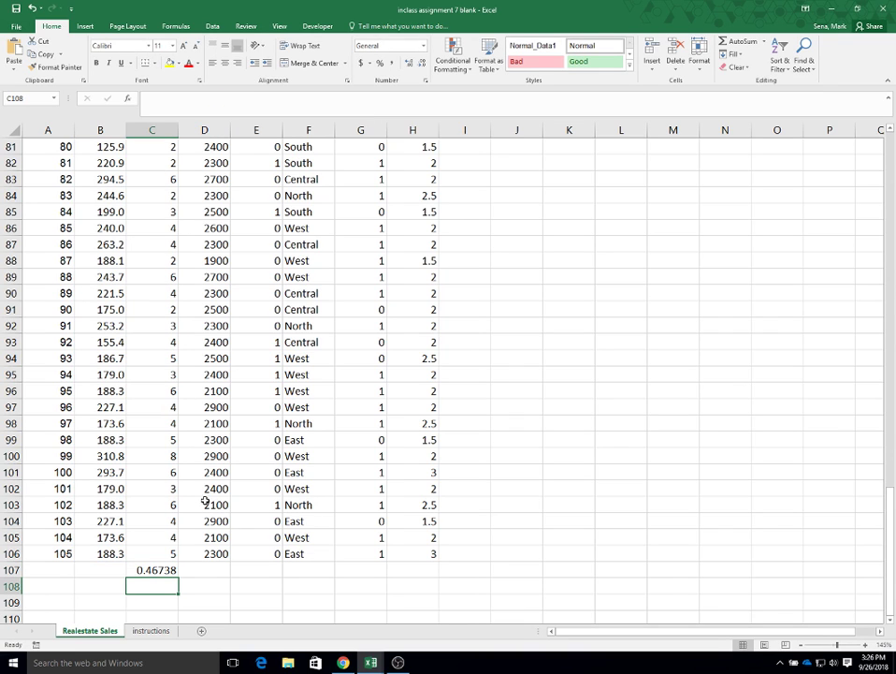
Fill the correlation formula from C107 across to H107 and check the formula in the Section column
click(146, 569)
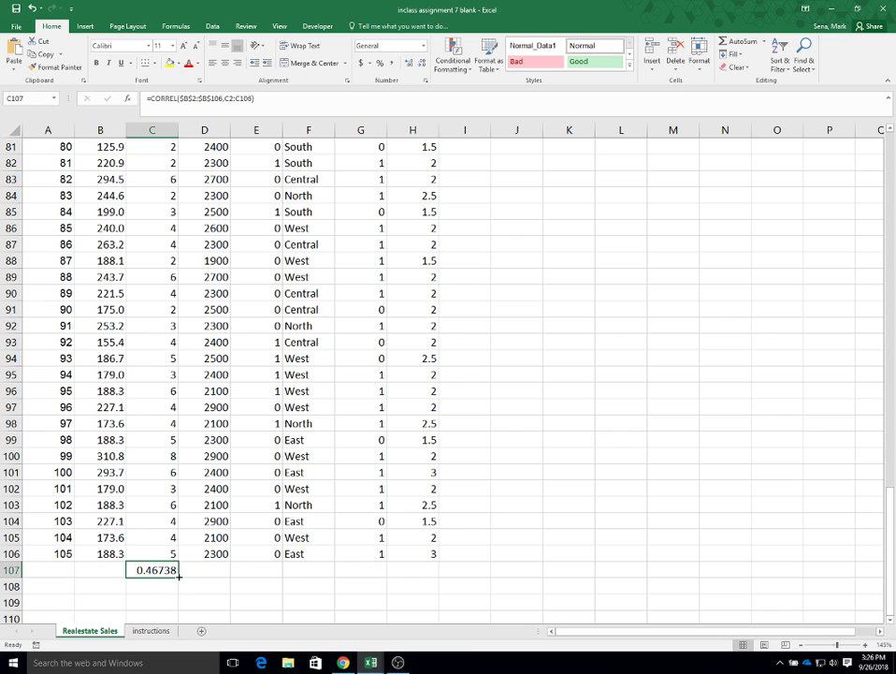
drag(178, 576, 436, 565)
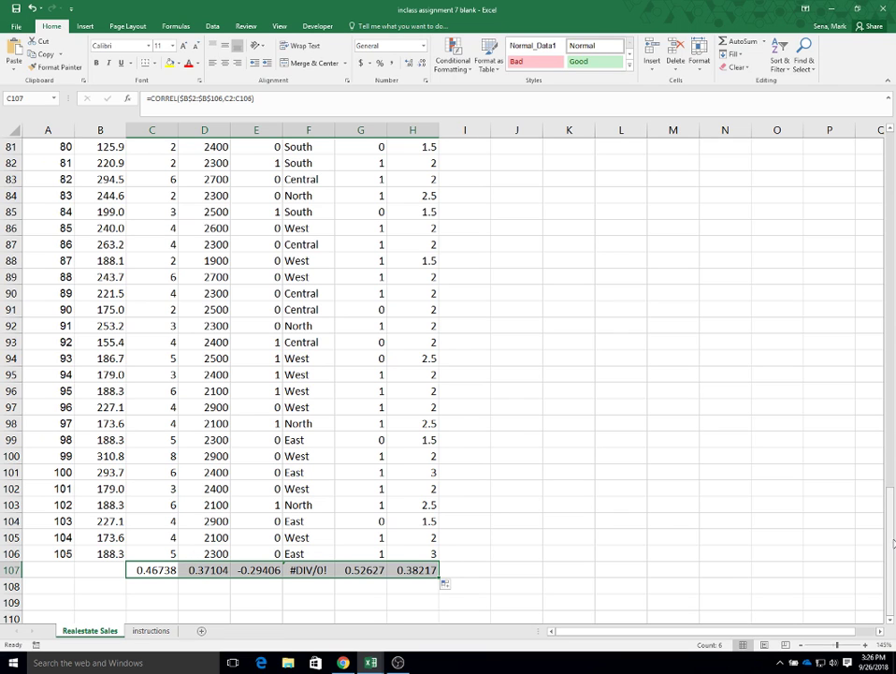
mouse_move(892, 542)
mouse_down()
mouse_move(872, 422)
mouse_move(894, 541)
mouse_up()
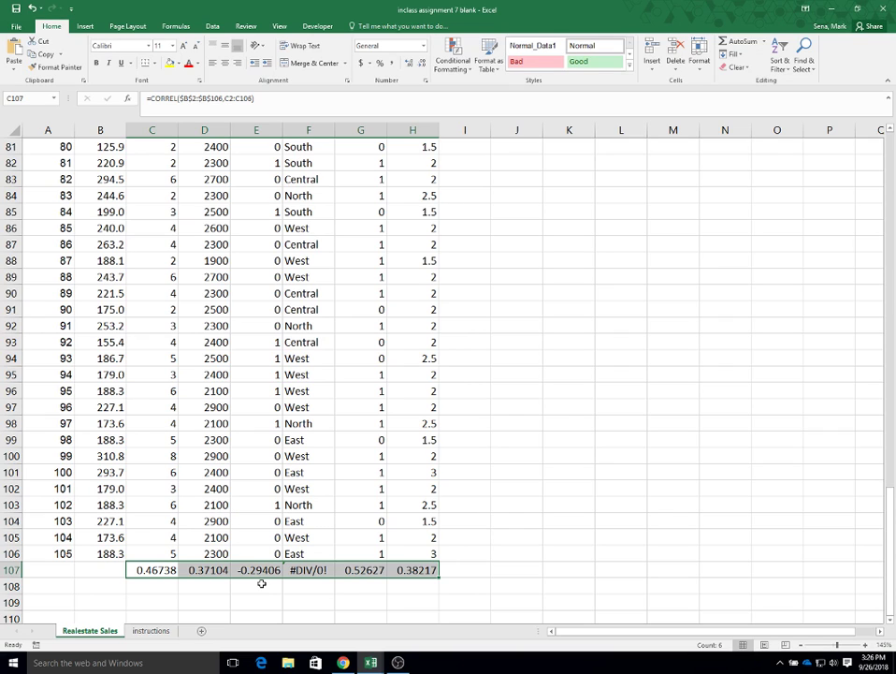
click(310, 570)
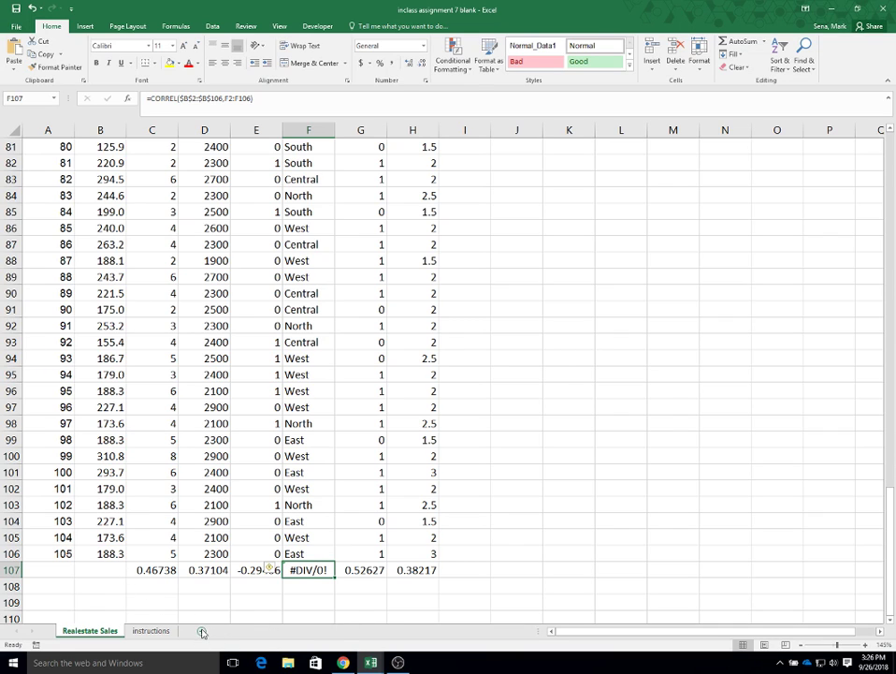
Copy the correlations in C107:H107 and paste them as values only on a new sheet, starting at B3
drag(155, 570, 405, 570)
right_click(405, 570)
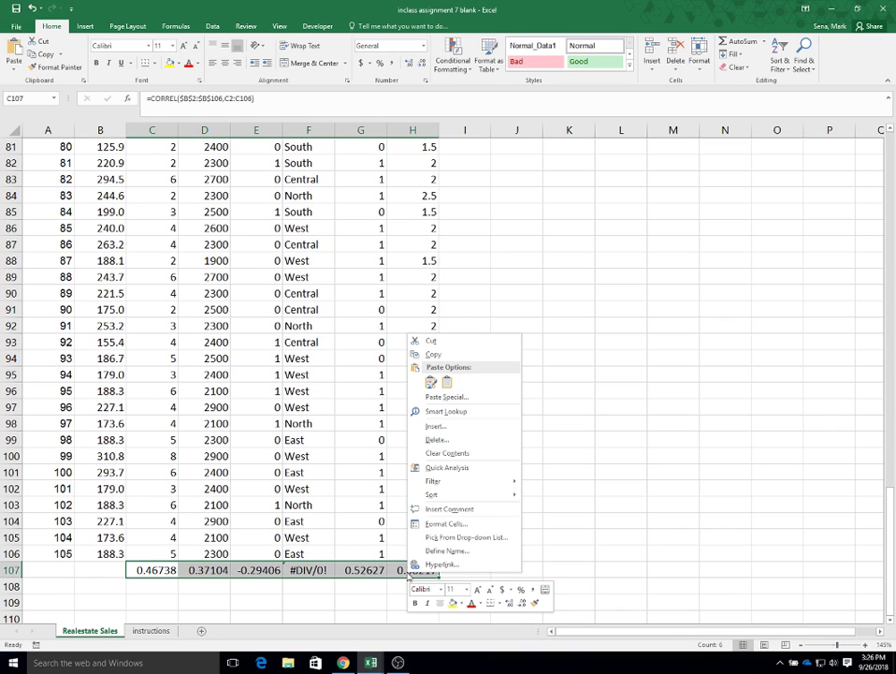
click(453, 352)
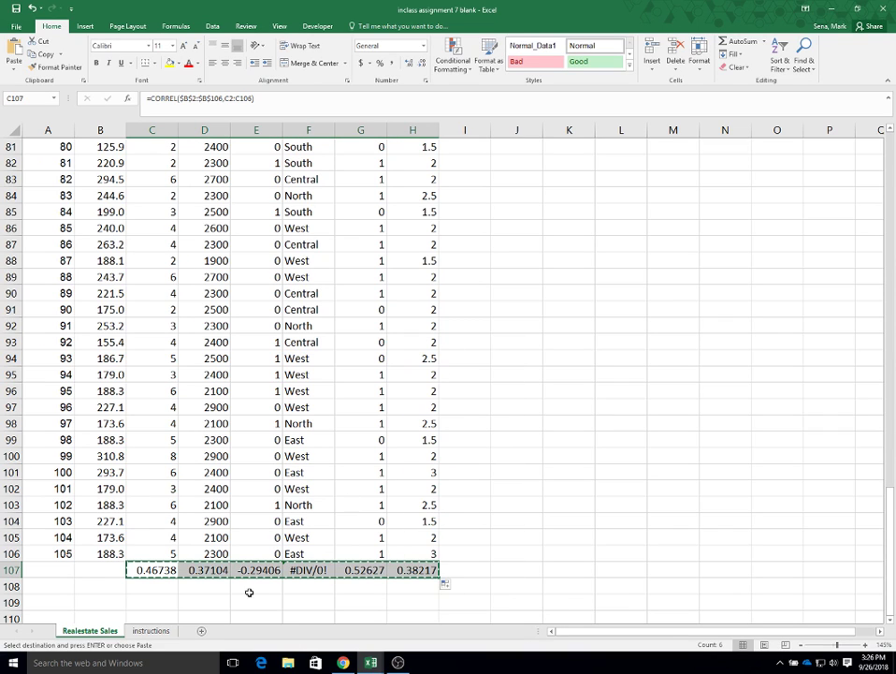
click(201, 631)
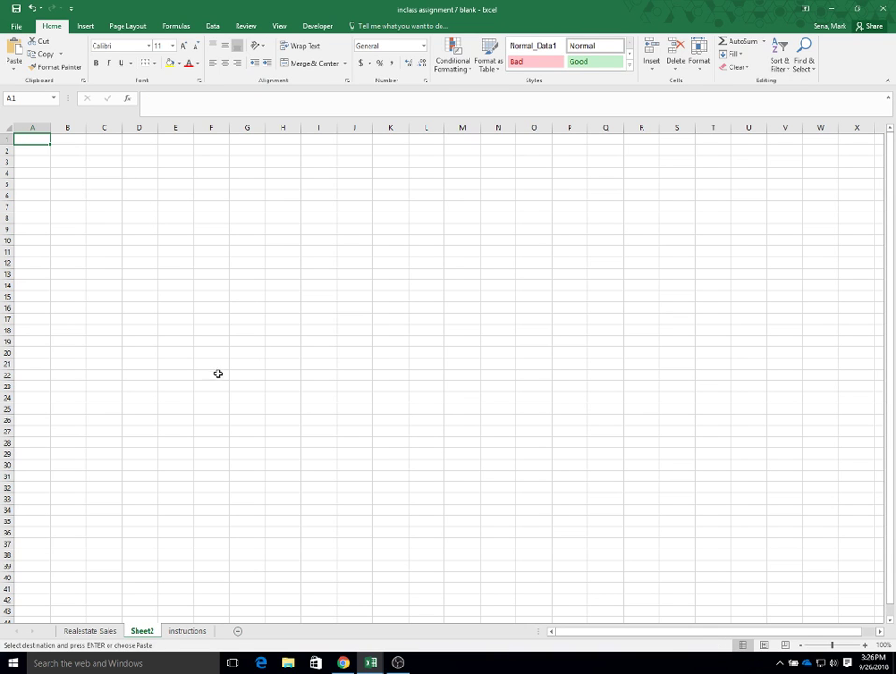
scroll(218, 375, up, 4)
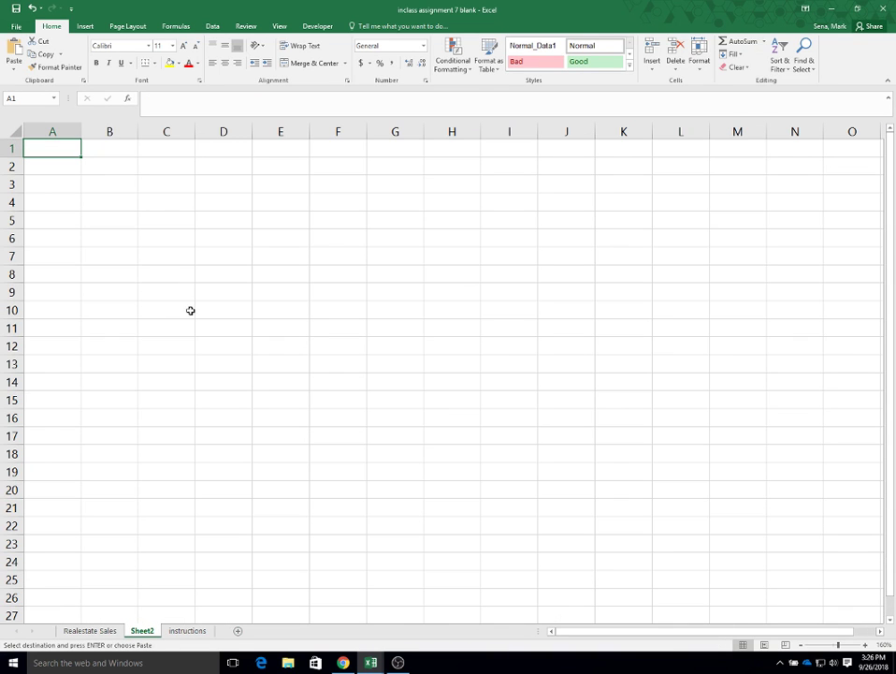
click(117, 191)
right_click(117, 190)
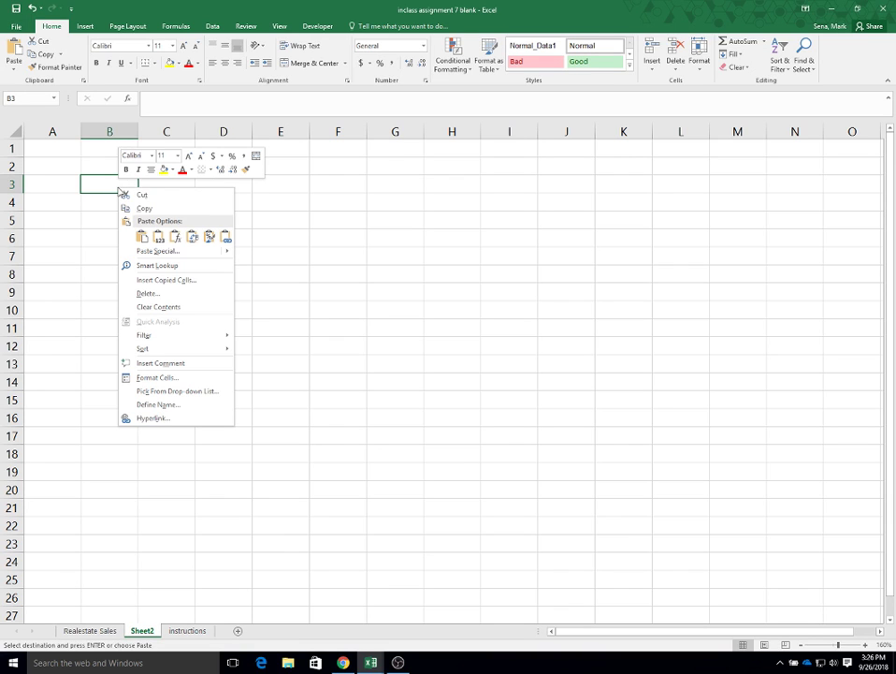
mouse_move(157, 254)
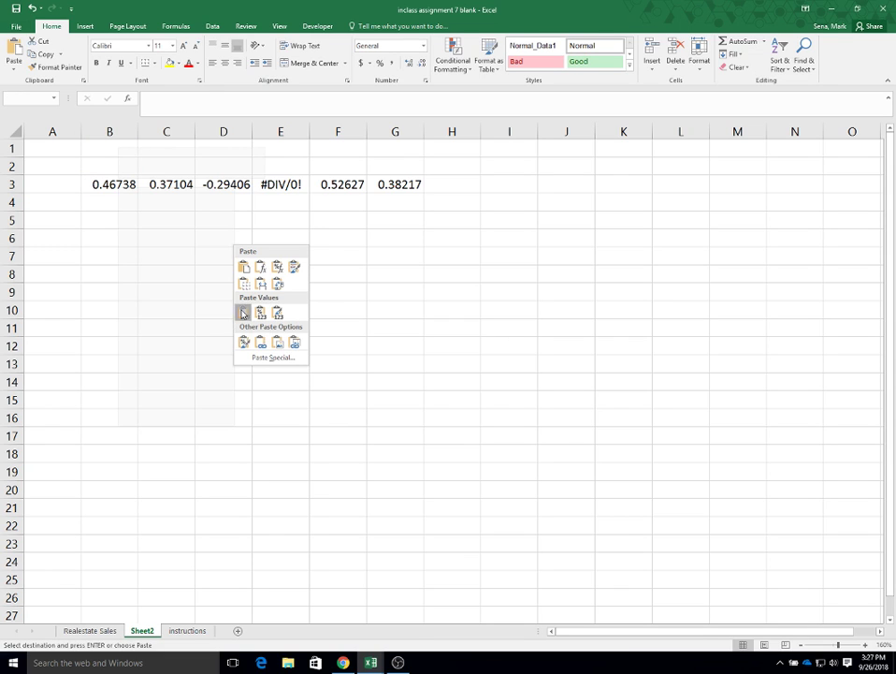
click(243, 313)
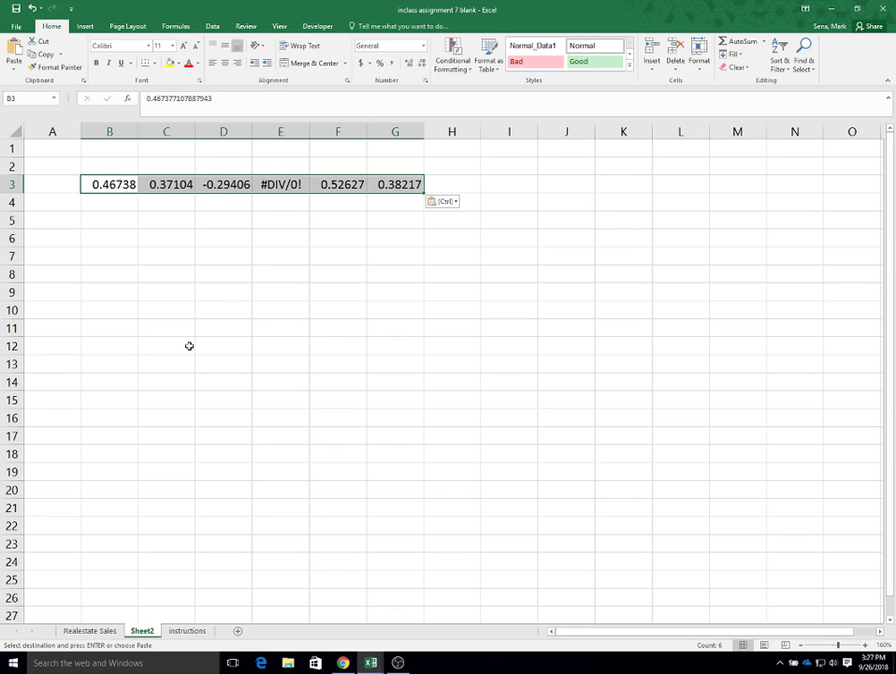
Copy the headings Bedrooms through Baths from C1:H1 of Realestate Sales and paste them into Sheet2 starting at B2
click(91, 632)
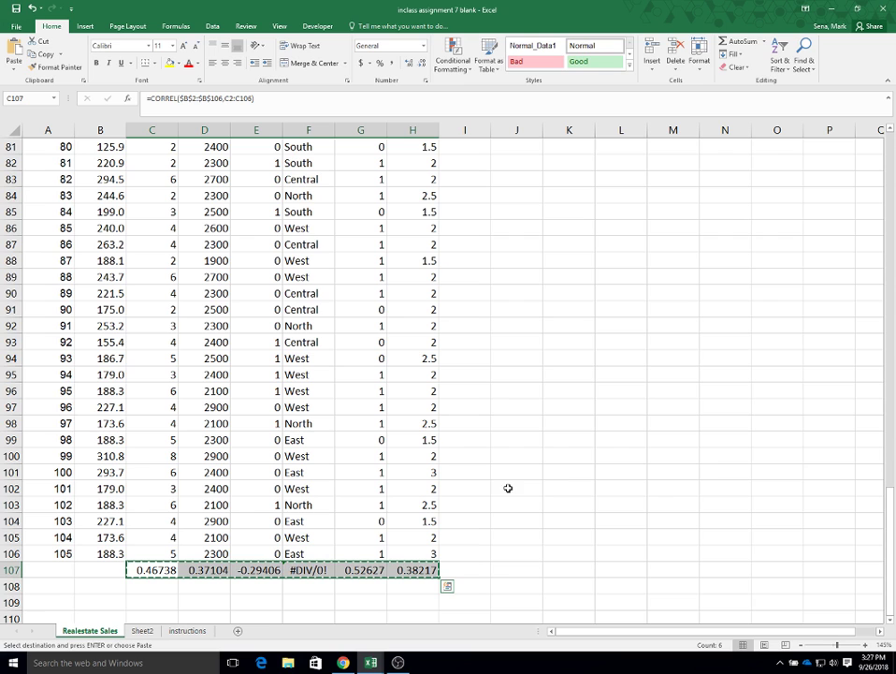
key(Escape)
scroll(510, 544, up, 18)
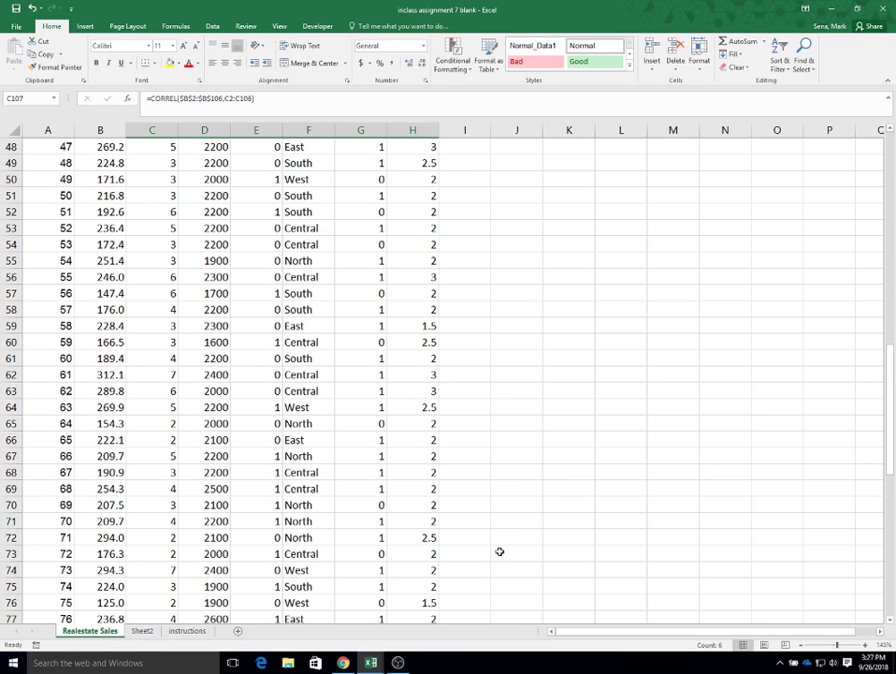
scroll(501, 559, up, 9)
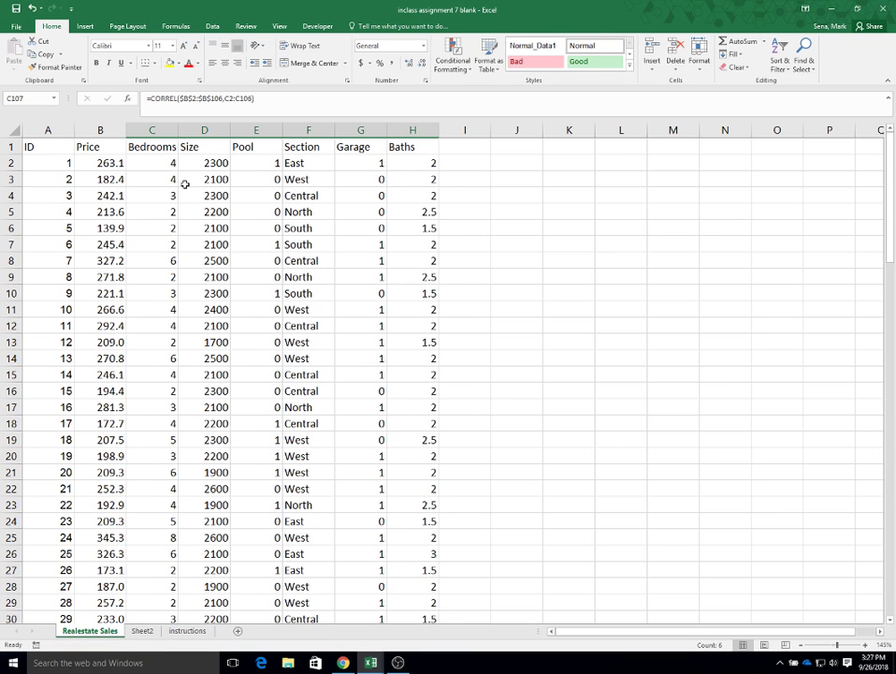
click(102, 144)
drag(124, 146, 413, 150)
click(145, 144)
right_click(412, 150)
click(438, 172)
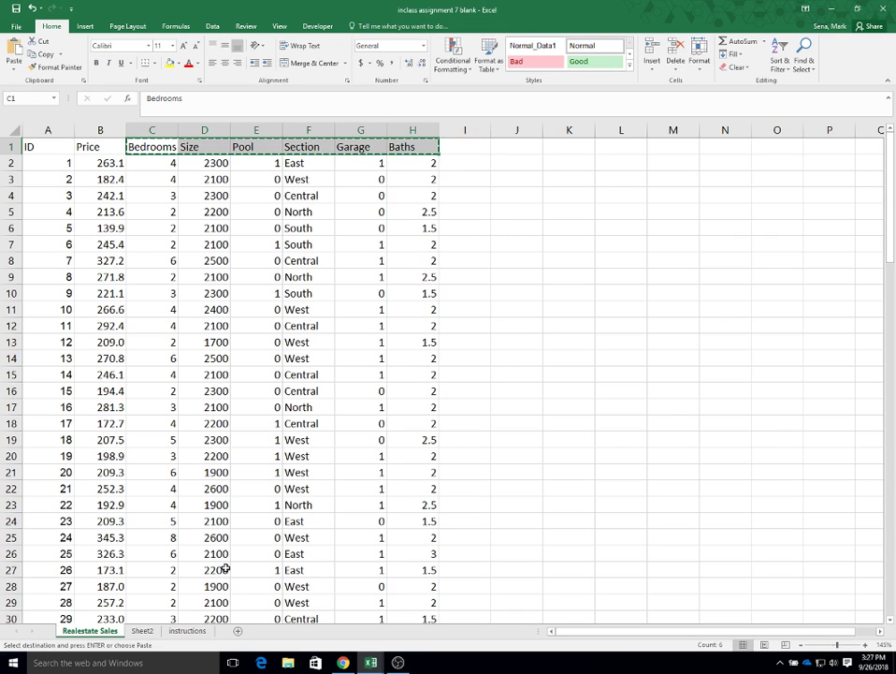
click(142, 630)
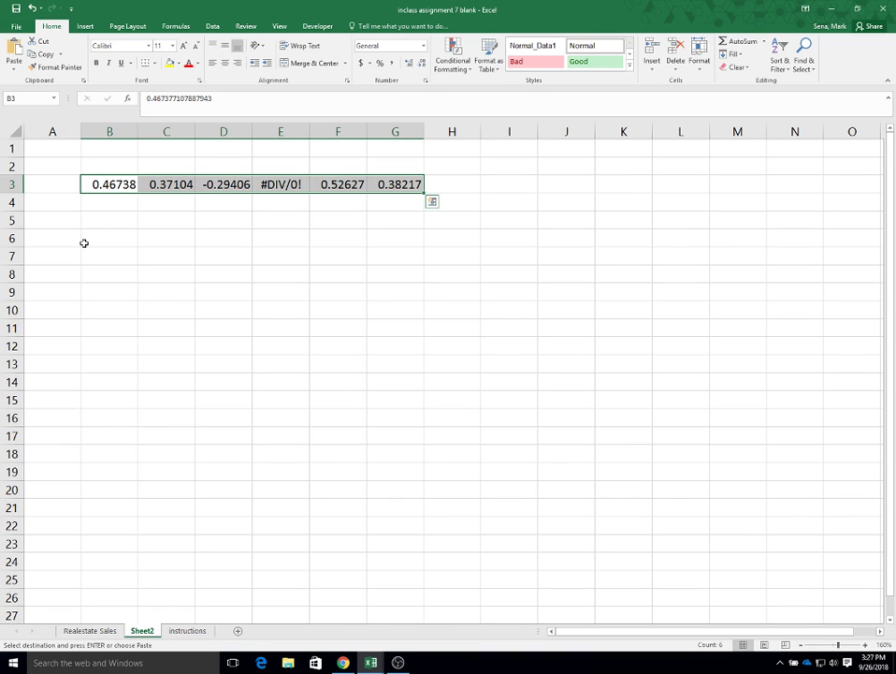
click(103, 166)
right_click(103, 167)
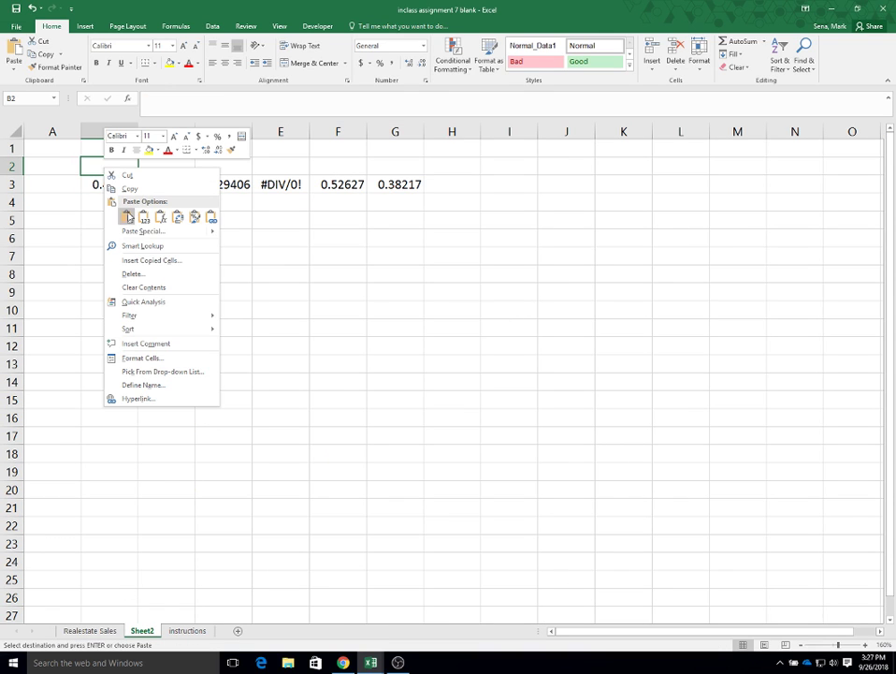
click(125, 220)
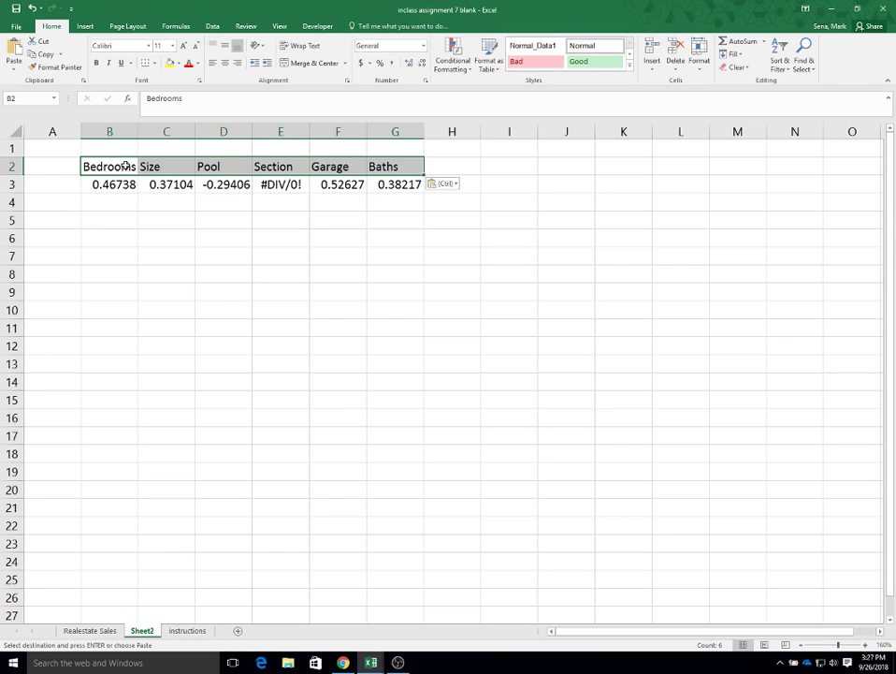
Copy the headings and correlations in B2:G3 and paste them transposed starting at A4, turning them into a vertical table
drag(112, 168, 403, 179)
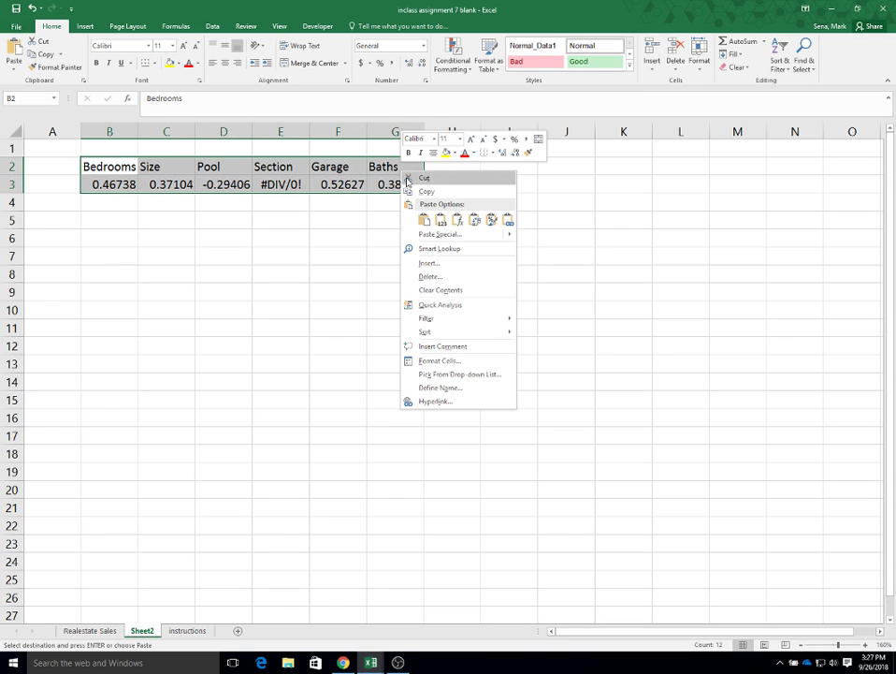
click(421, 191)
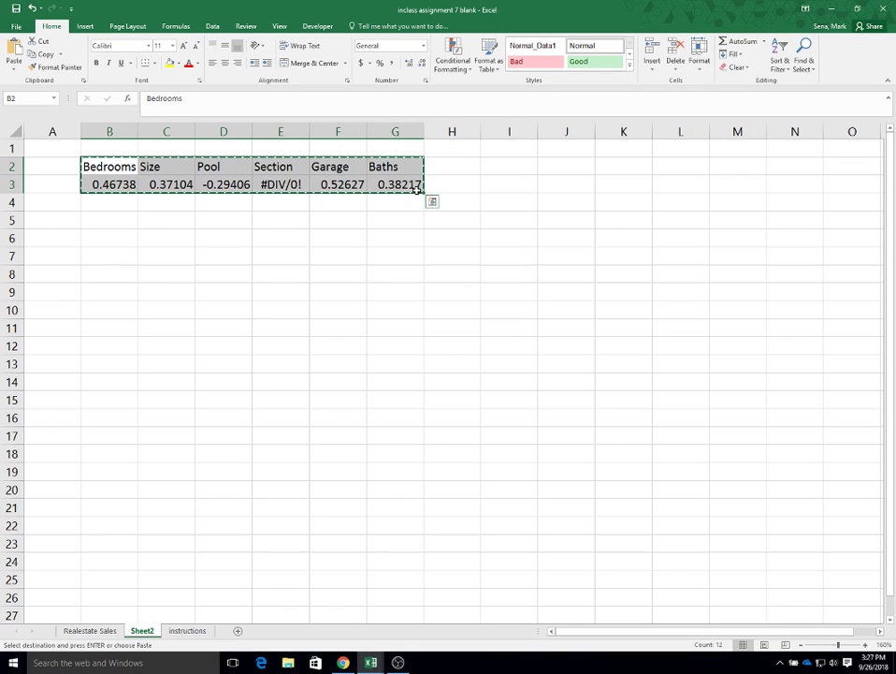
click(39, 205)
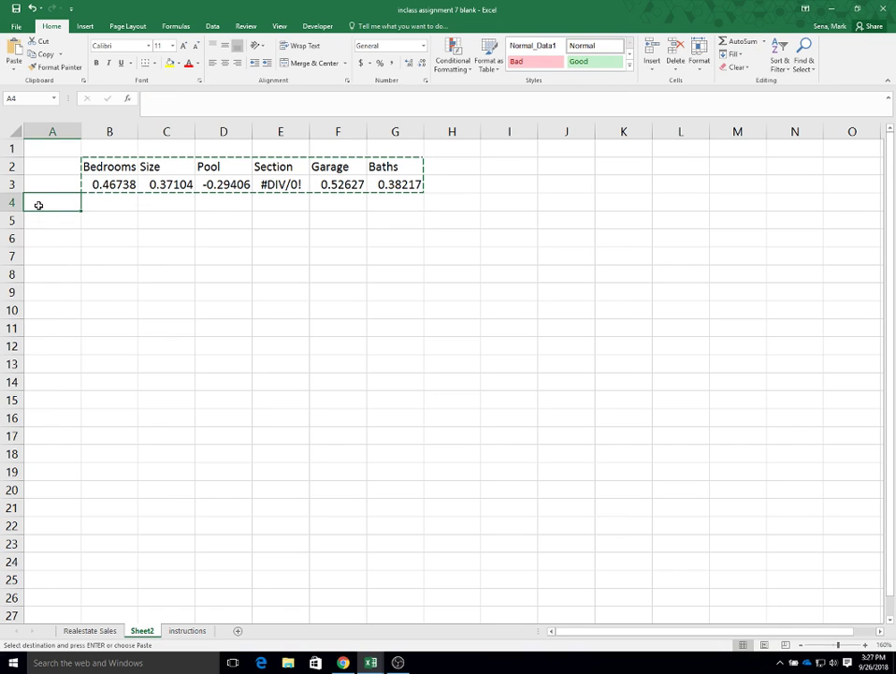
right_click(38, 205)
mouse_move(64, 269)
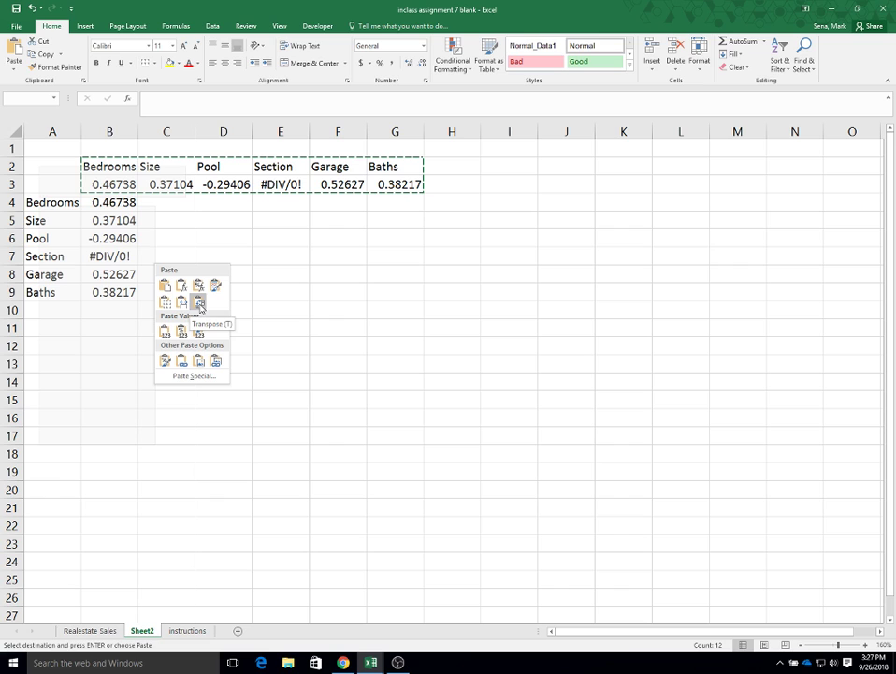
click(198, 304)
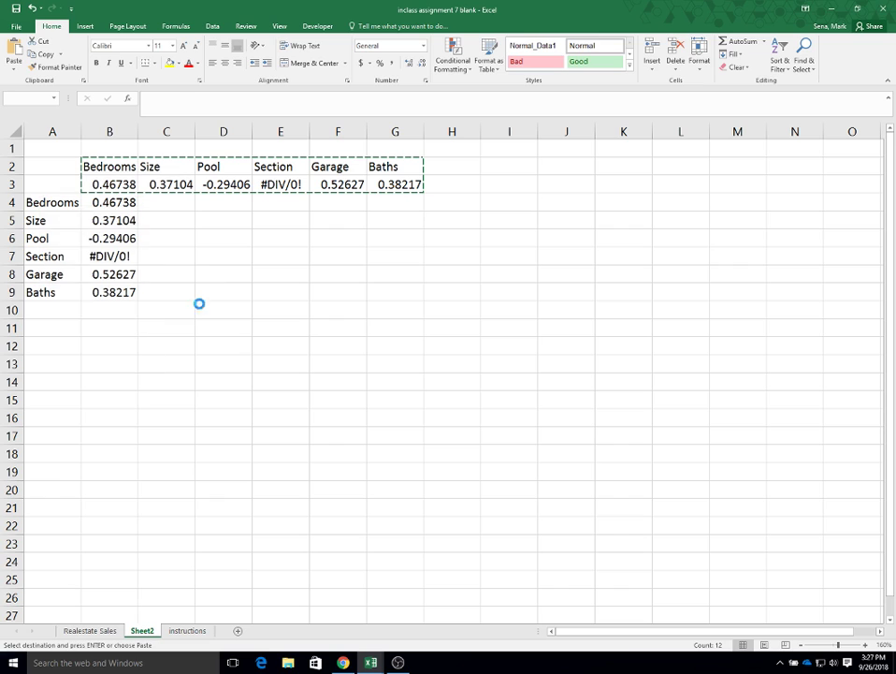
click(252, 278)
key(Escape)
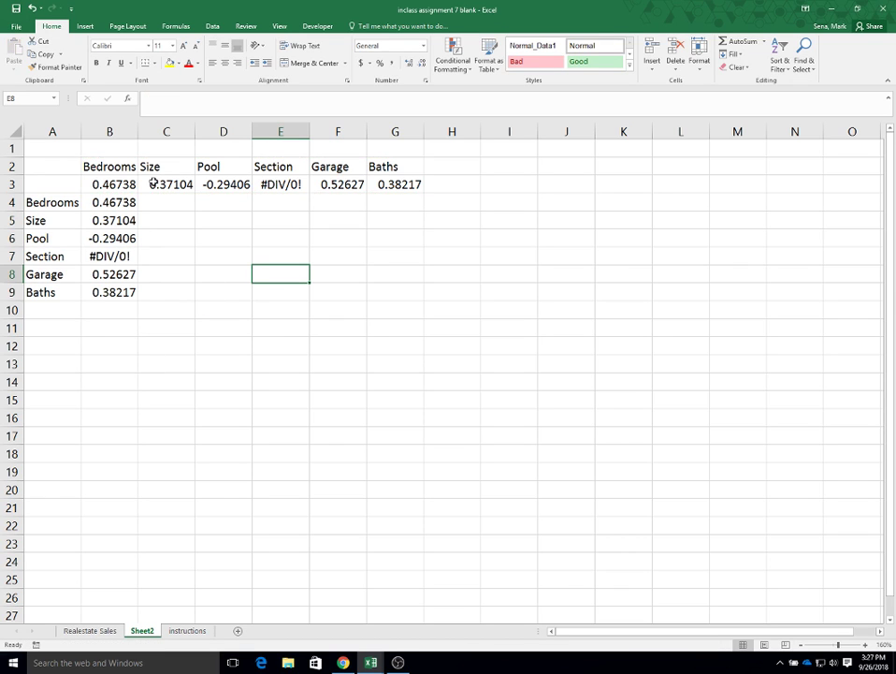
Clear the original horizontal headings and correlations in B2:G3 of Sheet2
drag(119, 165, 412, 183)
key(Delete)
click(392, 218)
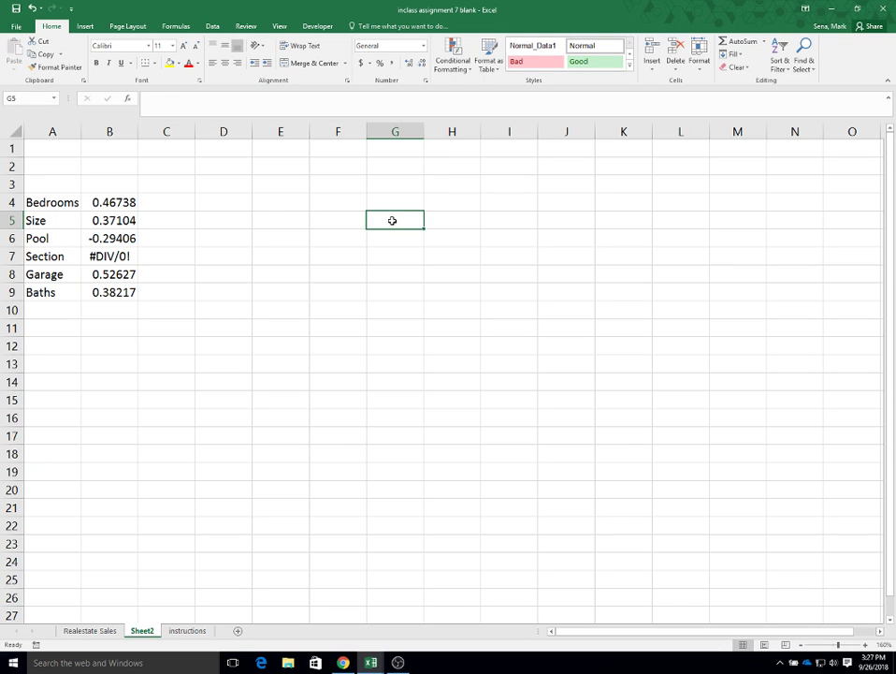
Delete row 107 with the correlation formulas from the Realestate Sales sheet
click(90, 630)
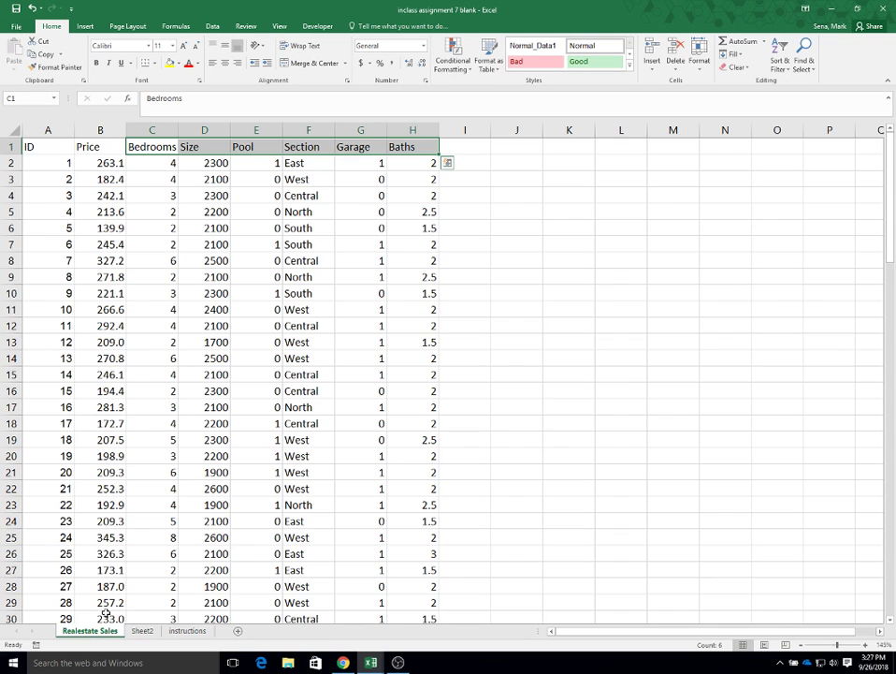
scroll(268, 505, down, 7)
scroll(268, 504, down, 20)
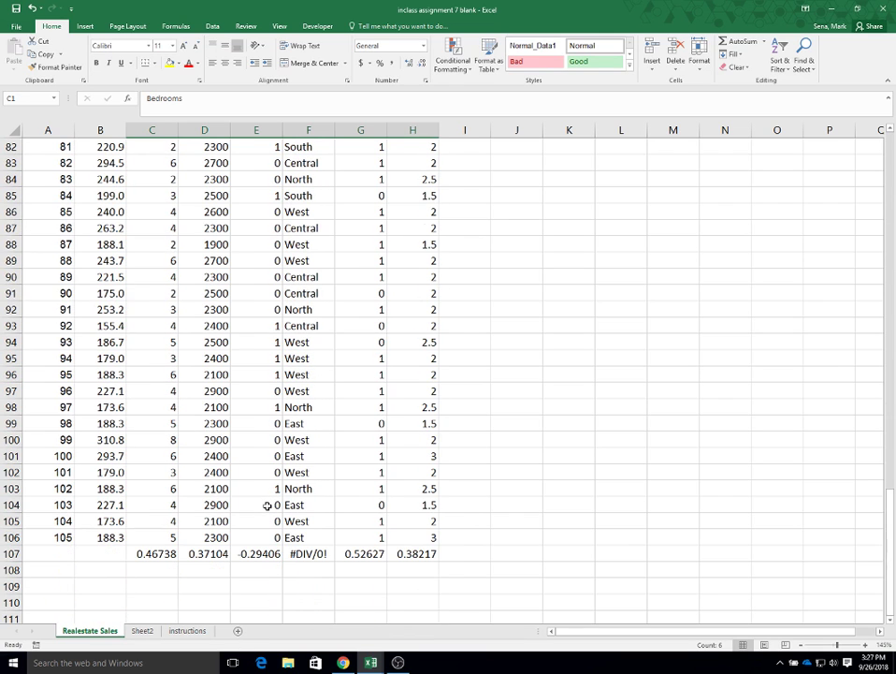
click(12, 553)
right_click(11, 553)
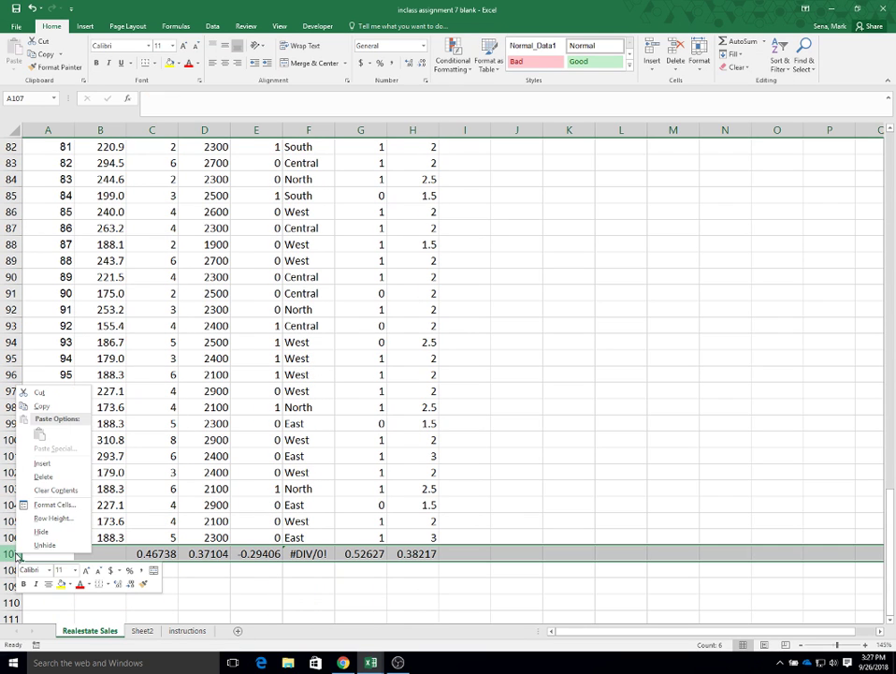
click(47, 476)
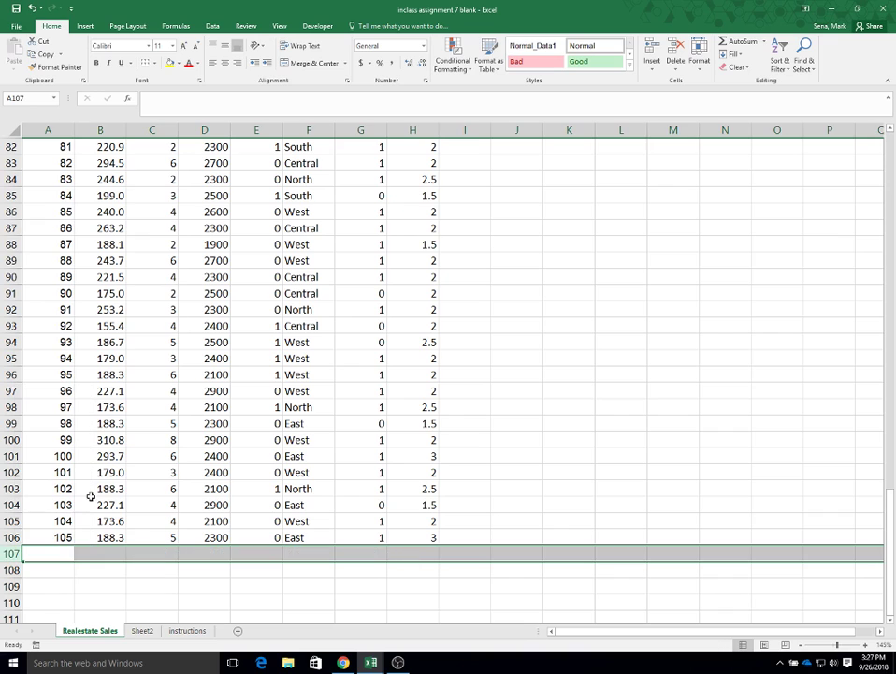
Delete the Section row, row 7, from the correlation table on Sheet2
click(142, 630)
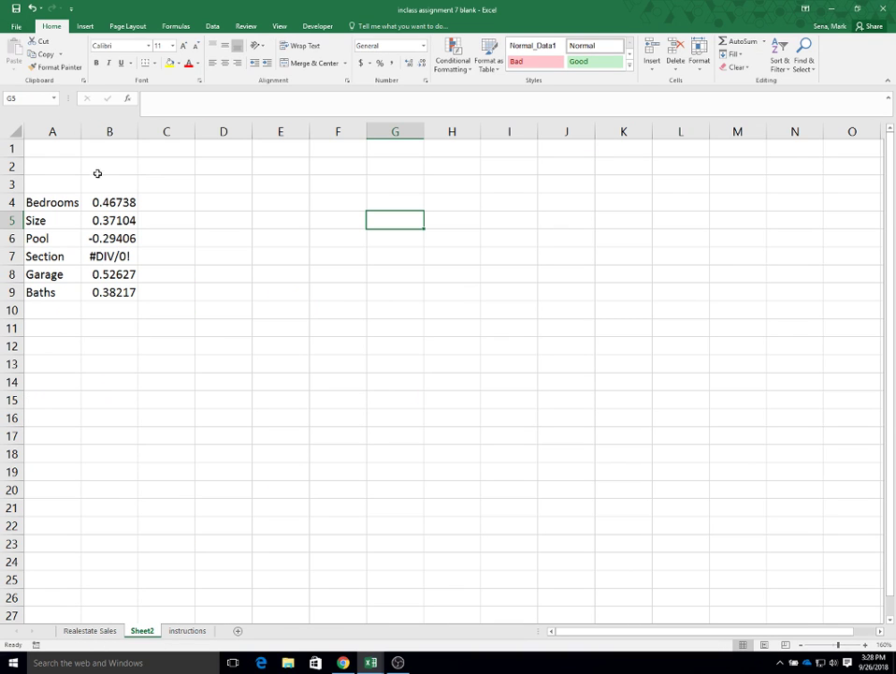
right_click(13, 257)
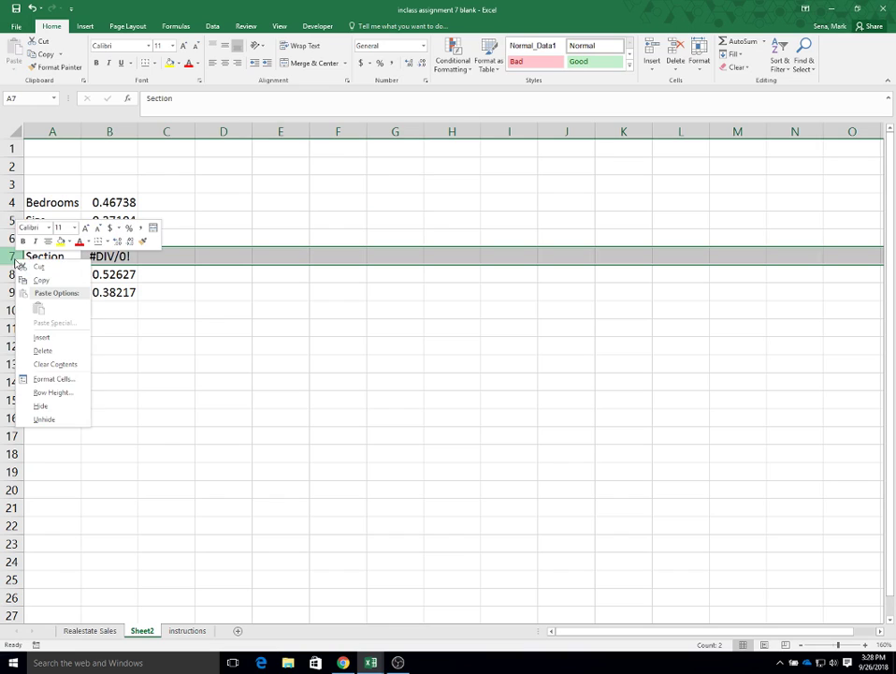
click(65, 351)
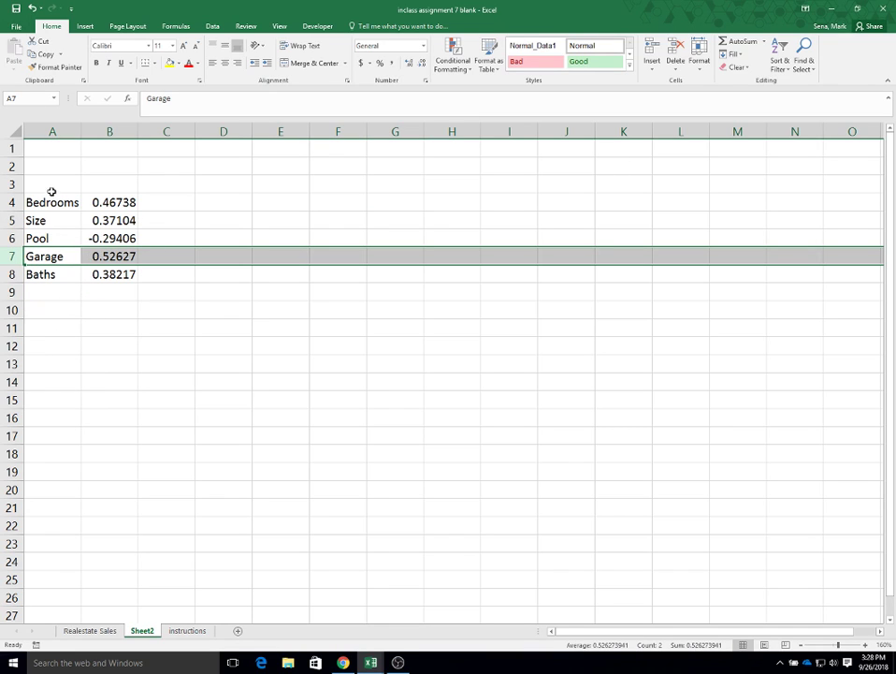
Enter =ABS(B4) in C4 to get the absolute correlation and fill the formula down to C8
drag(50, 200, 120, 206)
click(120, 204)
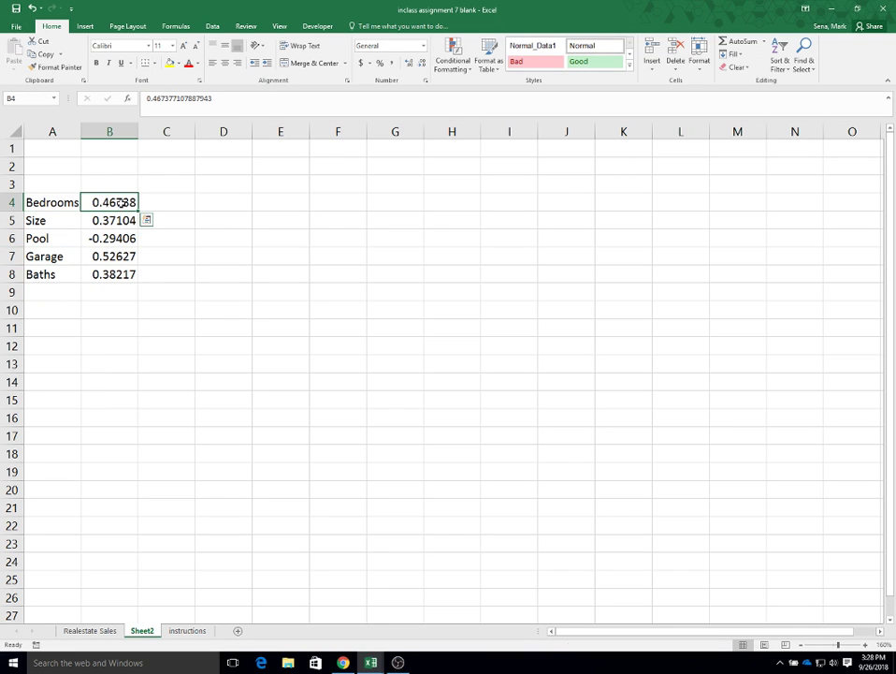
click(164, 202)
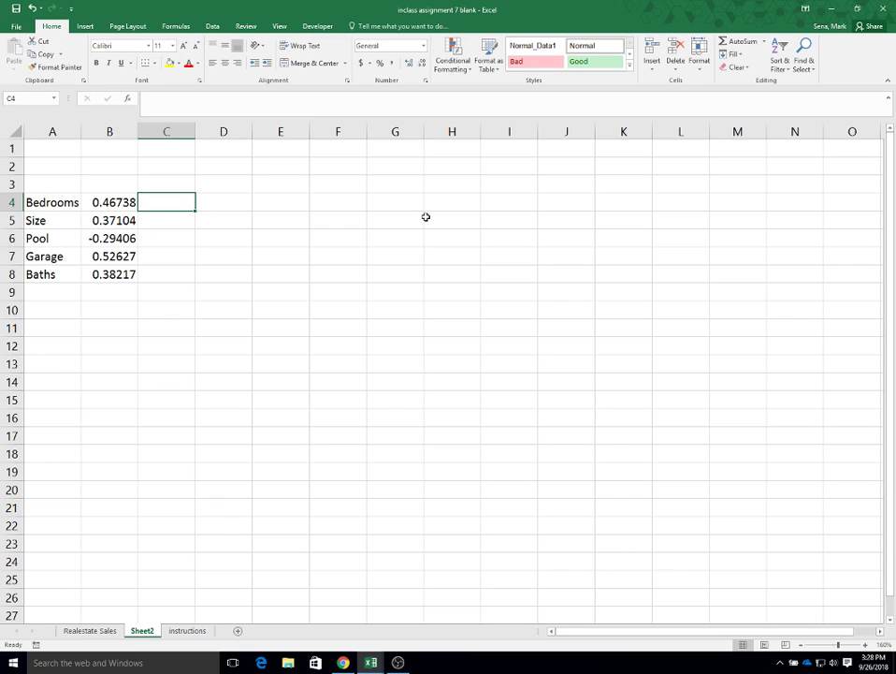
text(=abs)
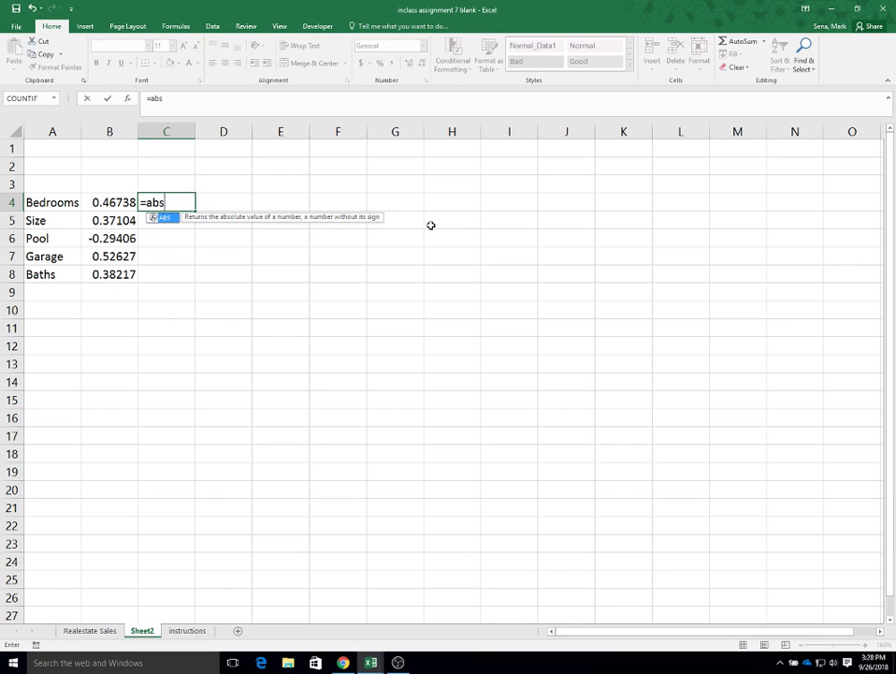
text(()
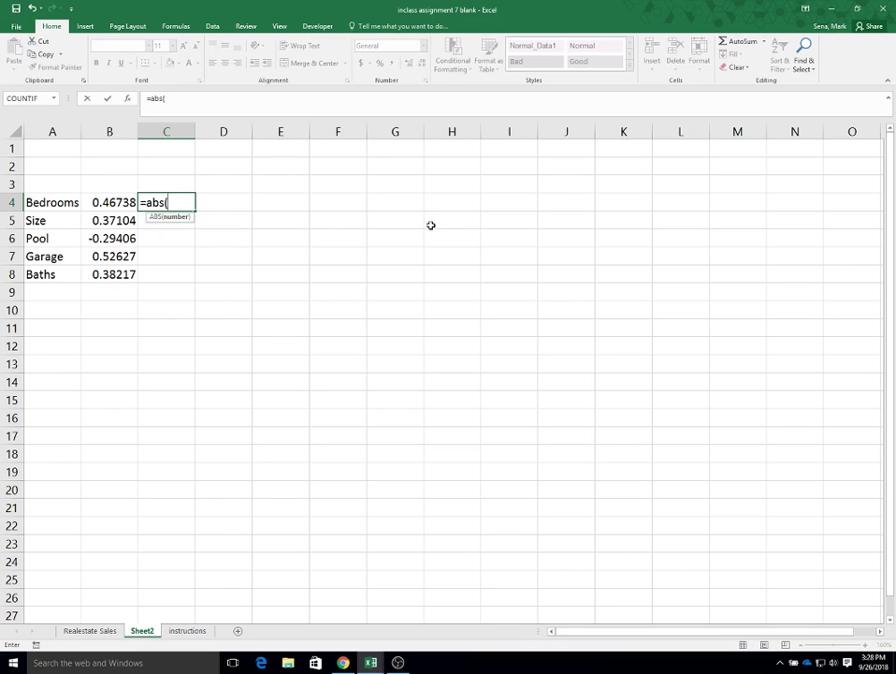
click(125, 200)
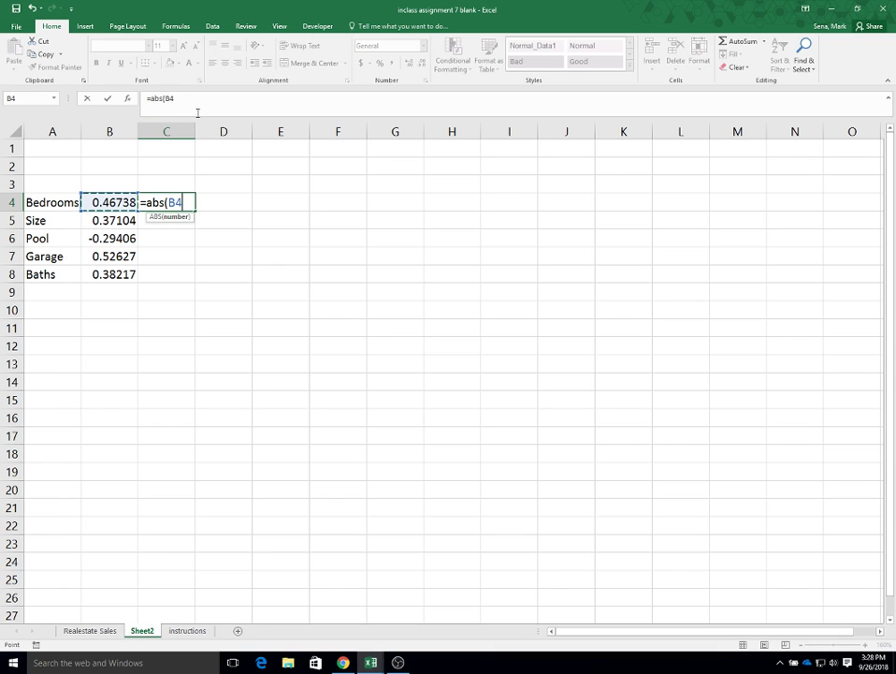
text())
key(Return)
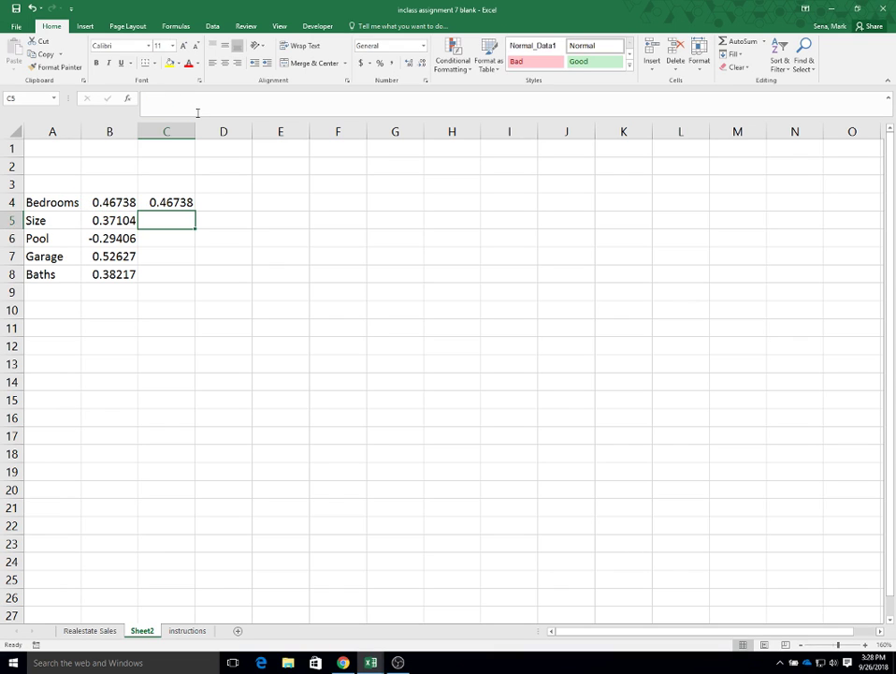
key(Up)
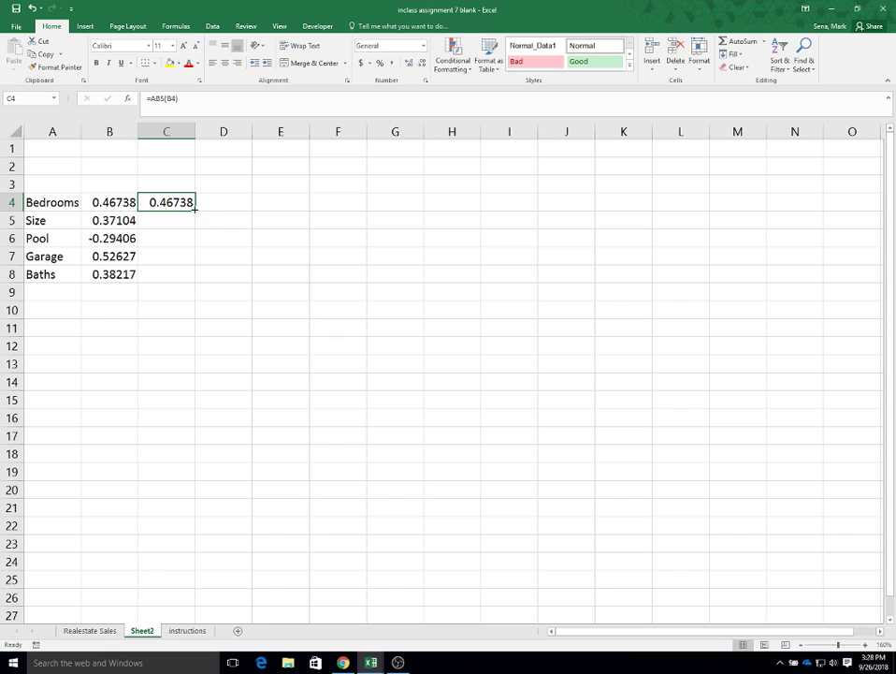
drag(195, 211, 200, 278)
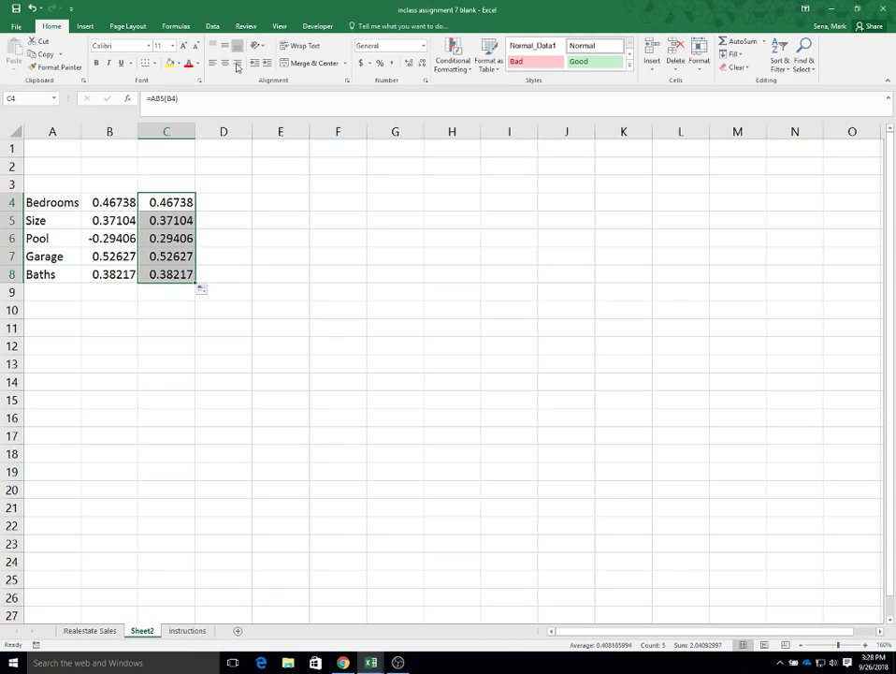
Add a conditional formatting rule with solid blue data bars to C4:C8, showing only the bars without the numbers
click(461, 68)
mouse_move(480, 147)
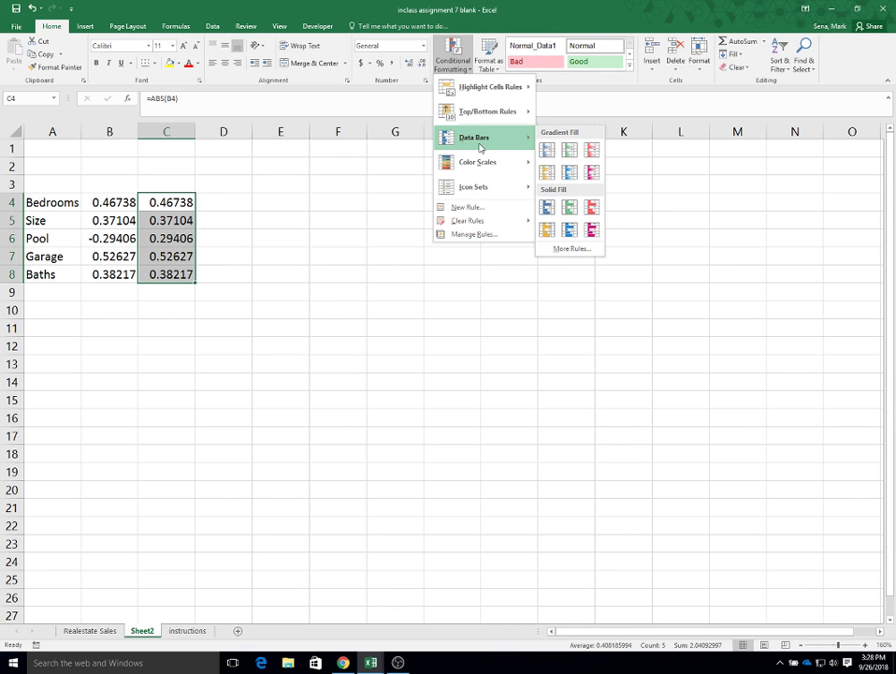
click(586, 251)
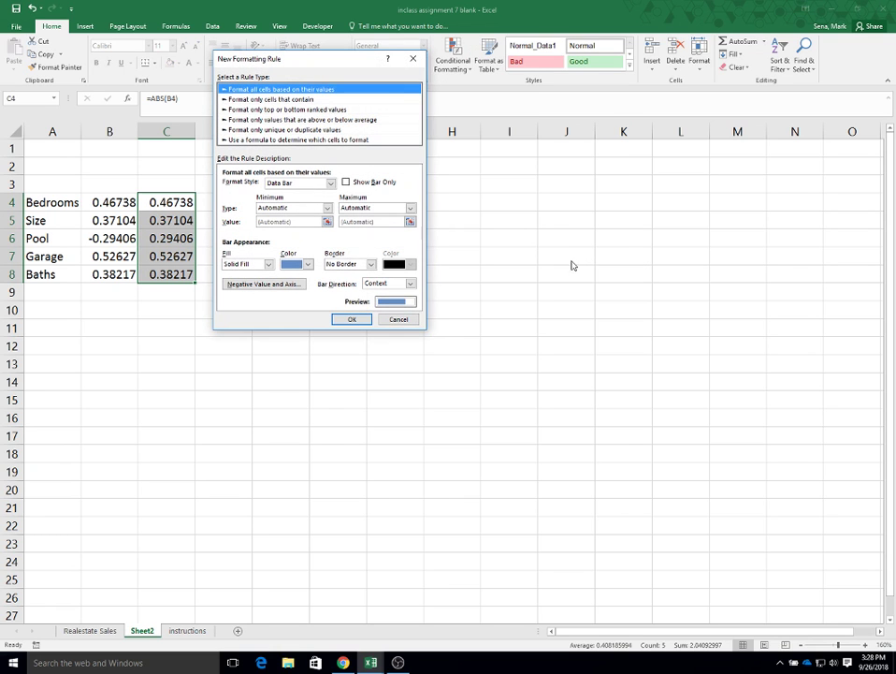
click(346, 183)
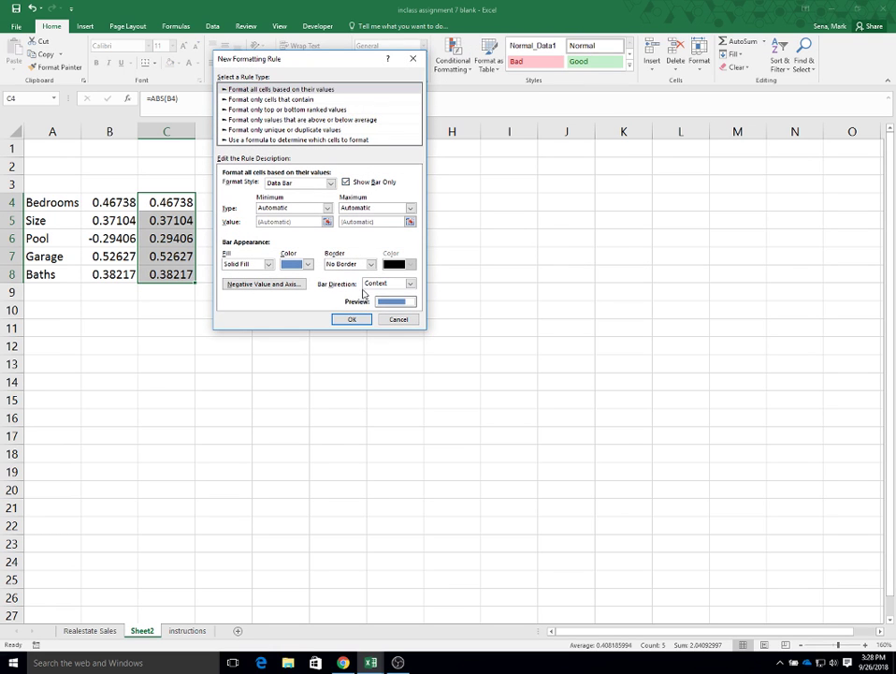
click(354, 319)
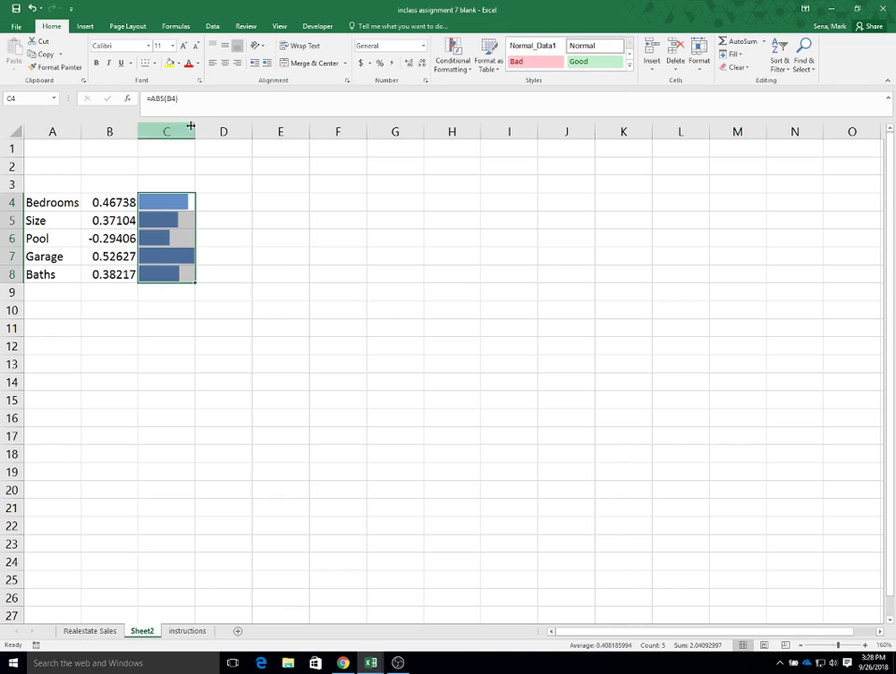
Widen column C to a bit more than double its width and apply the comma number style to the correlations in B4:B8
drag(194, 131, 268, 131)
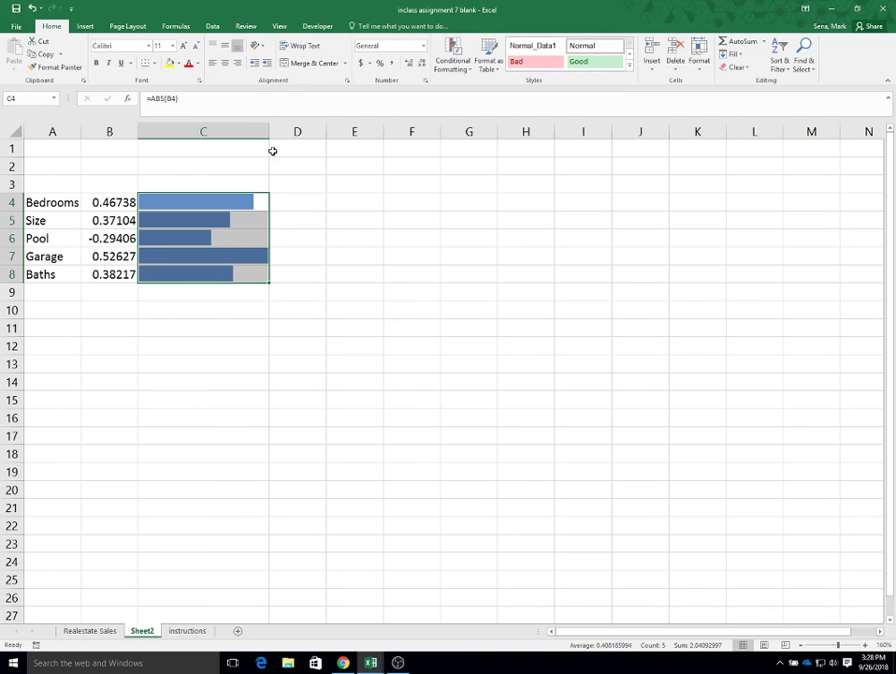
click(243, 239)
drag(105, 201, 110, 275)
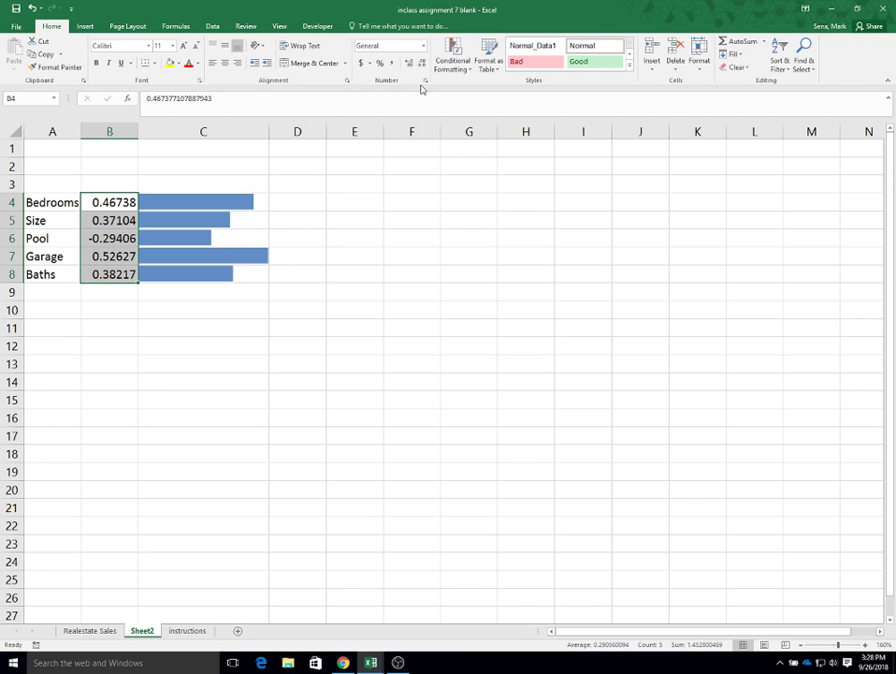
click(393, 68)
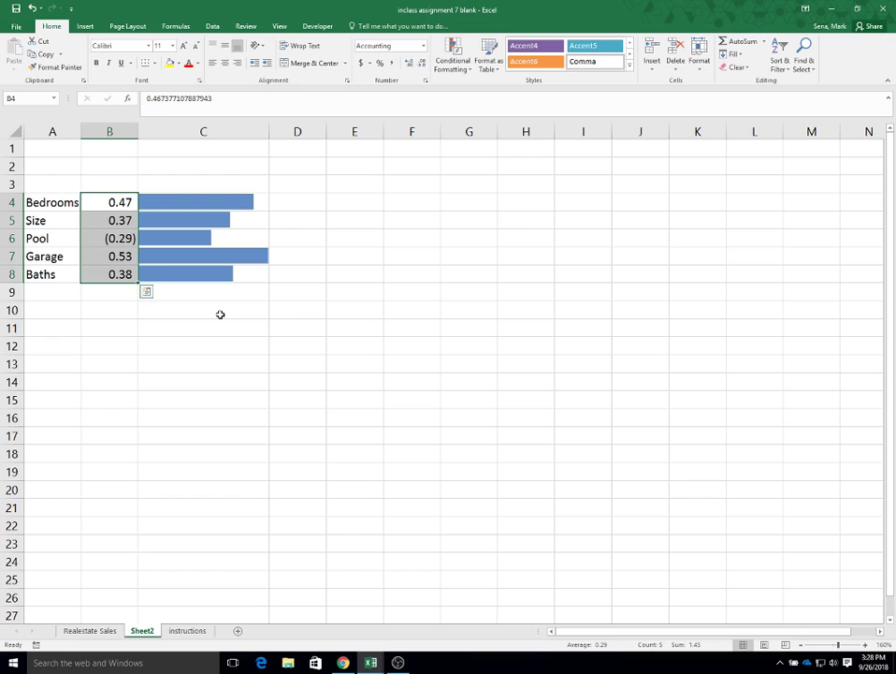
Merge and center cells A3:C3 above the correlation table and enter the title "Correlation with Home Prices"
drag(62, 182, 181, 189)
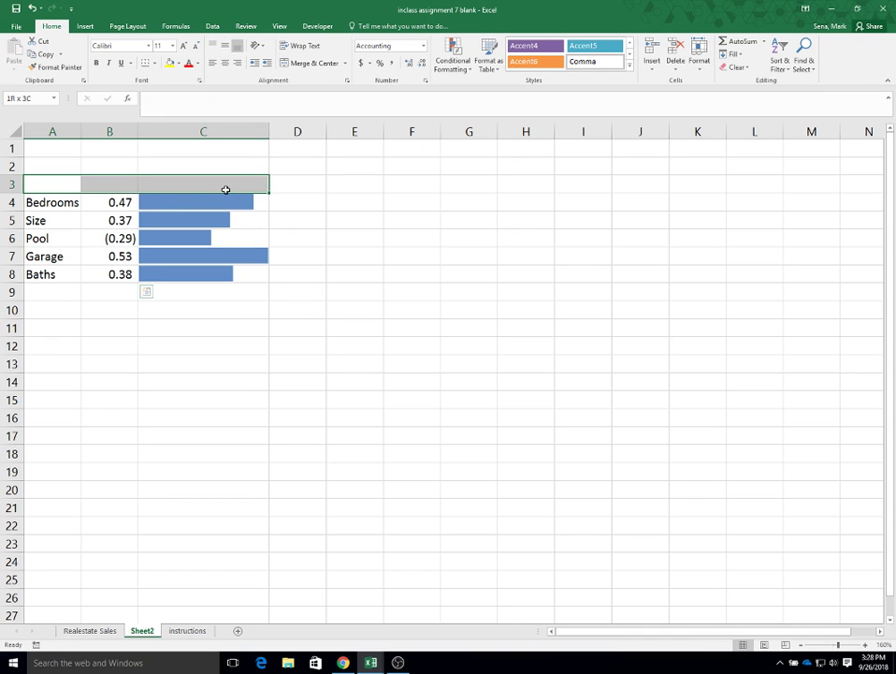
drag(226, 189, 225, 189)
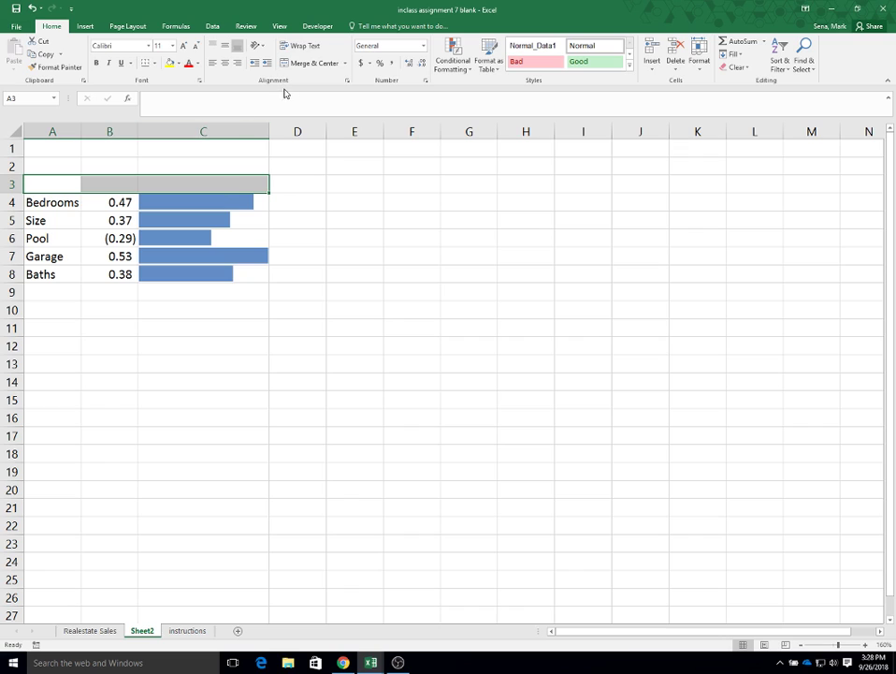
click(301, 66)
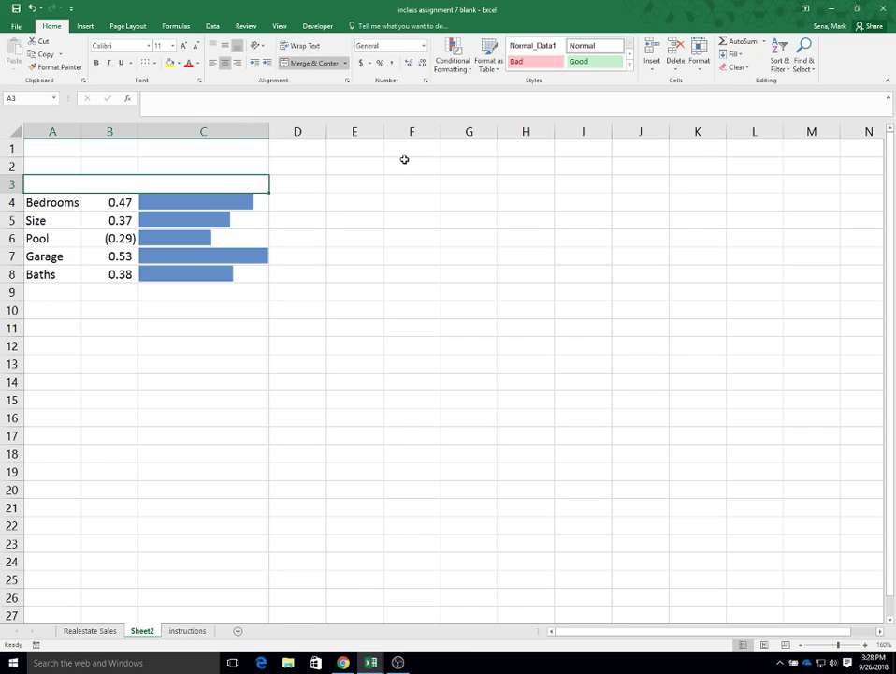
text(Correlat)
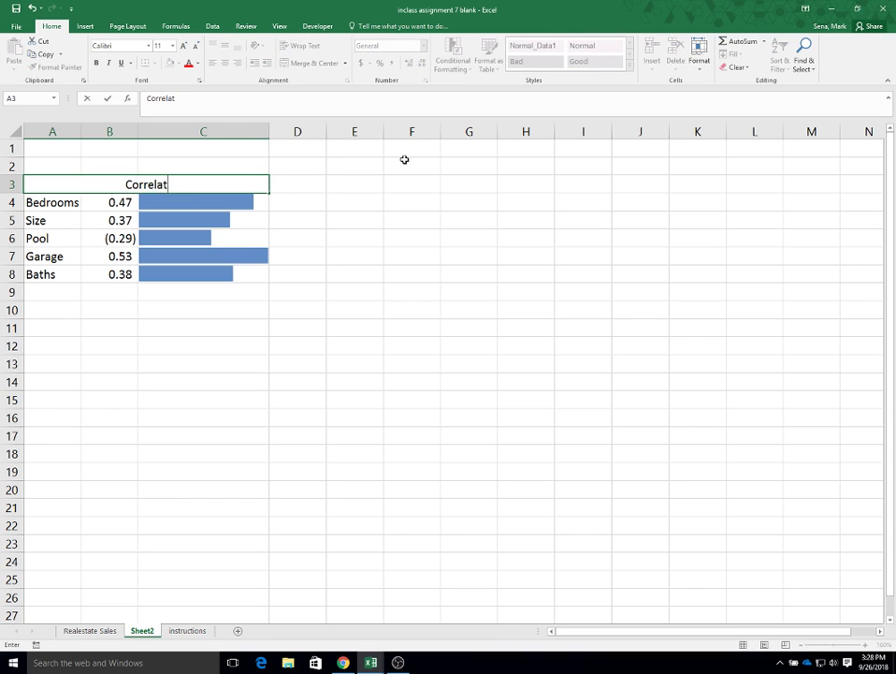
text(ion with )
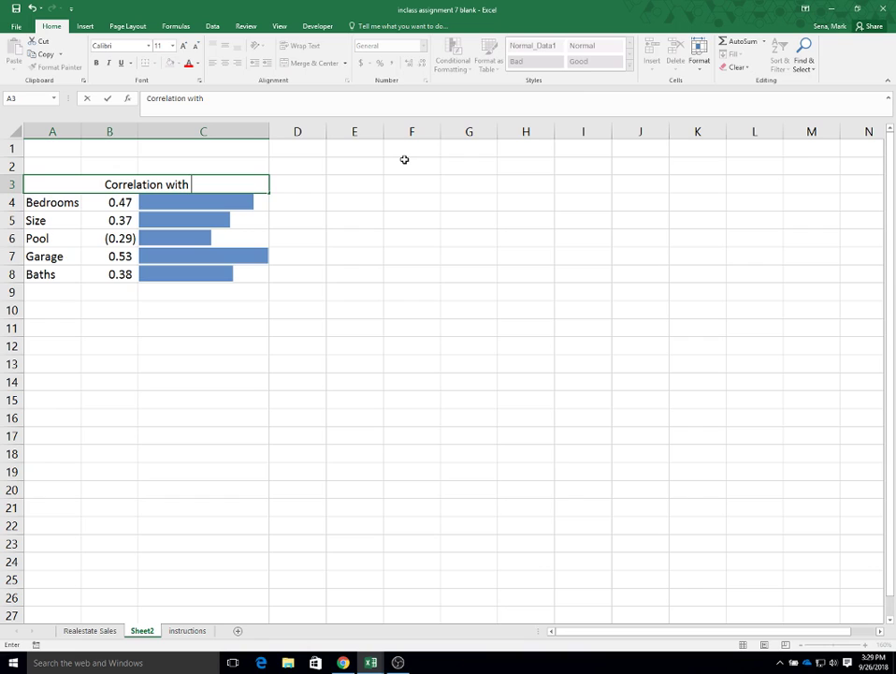
text(Home Prices)
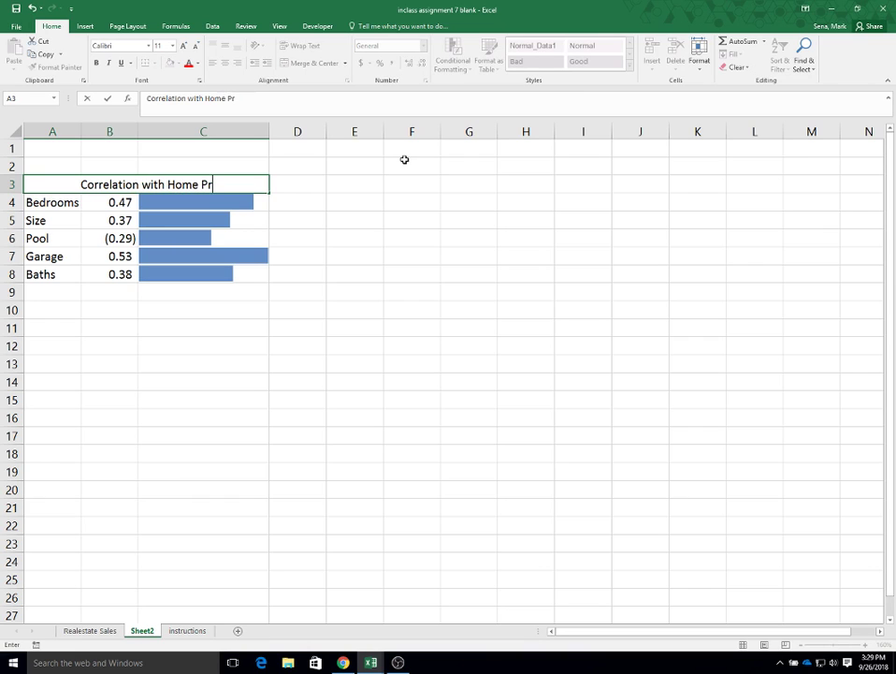
click(250, 420)
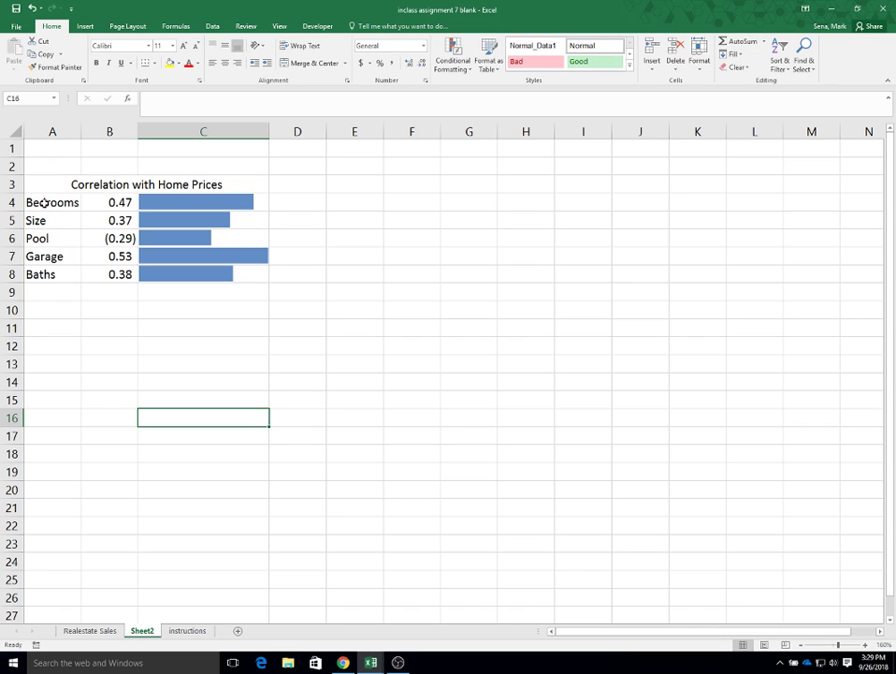
Sort the correlation rows A4:C8 by the values in Column C, from largest to smallest, without treating a row as headers
drag(81, 202, 223, 274)
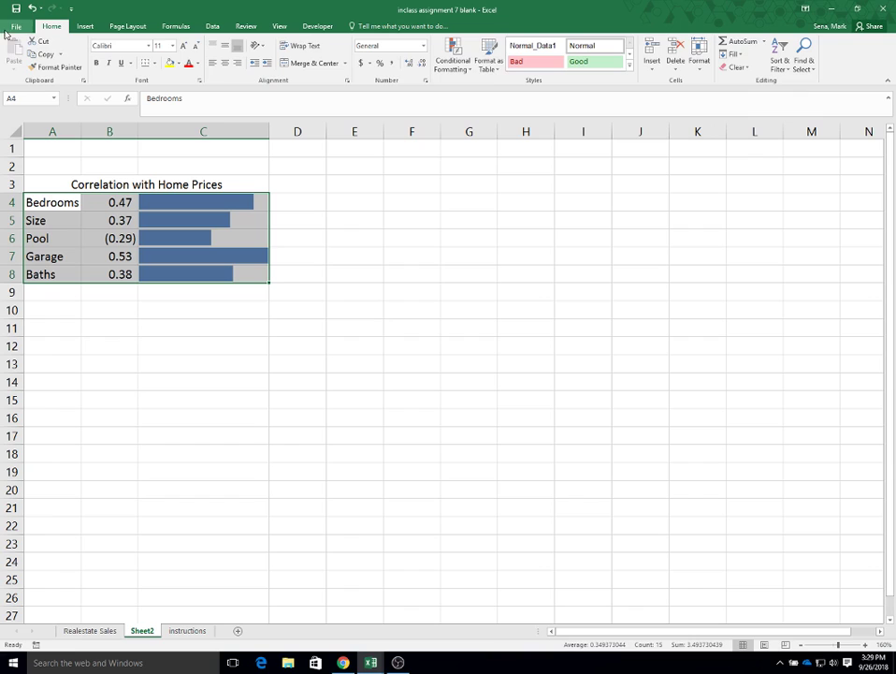
click(784, 63)
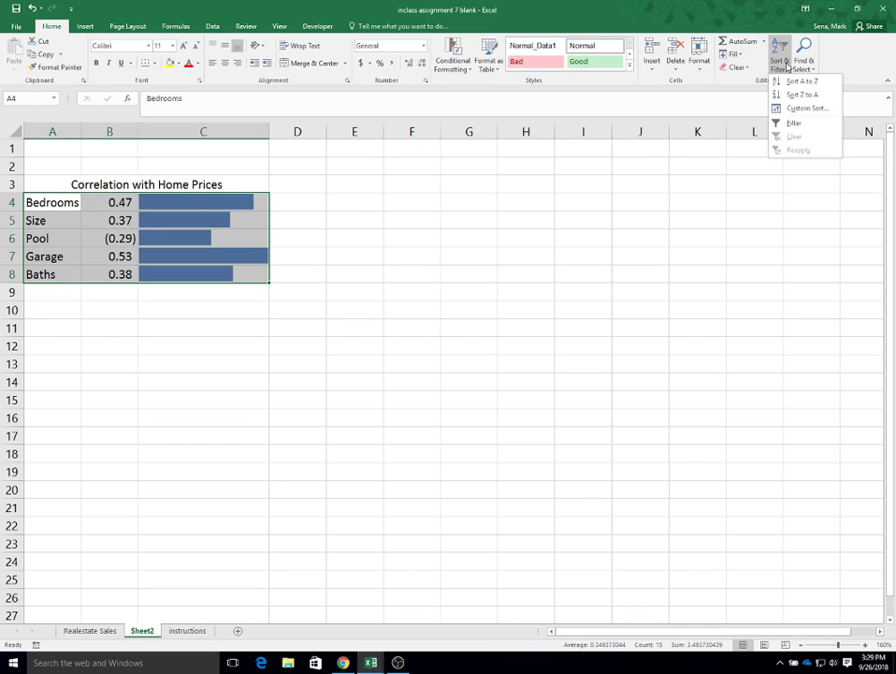
click(803, 108)
click(257, 158)
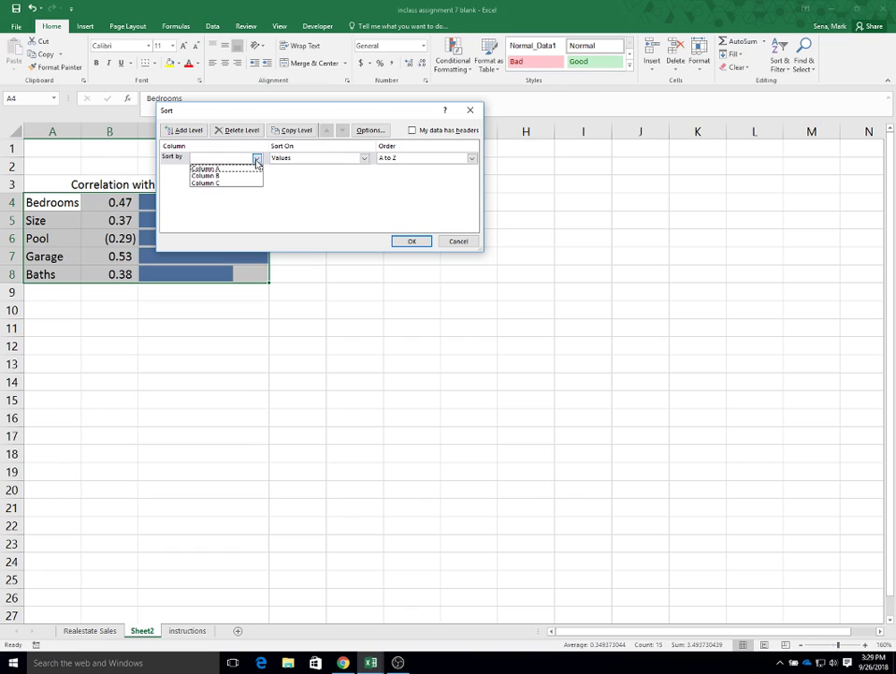
click(240, 187)
click(253, 160)
click(228, 186)
click(420, 158)
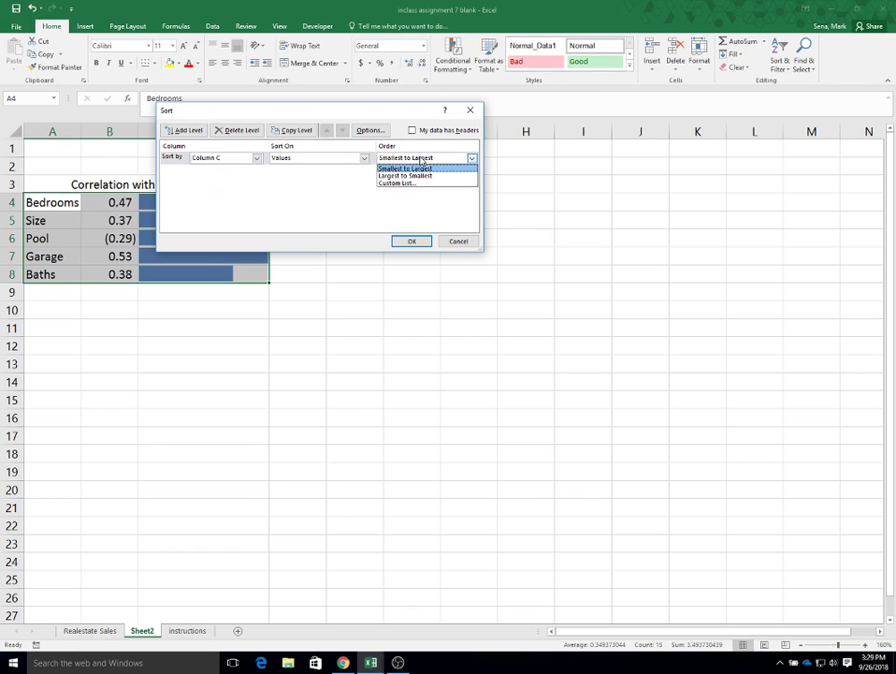
click(421, 175)
click(412, 242)
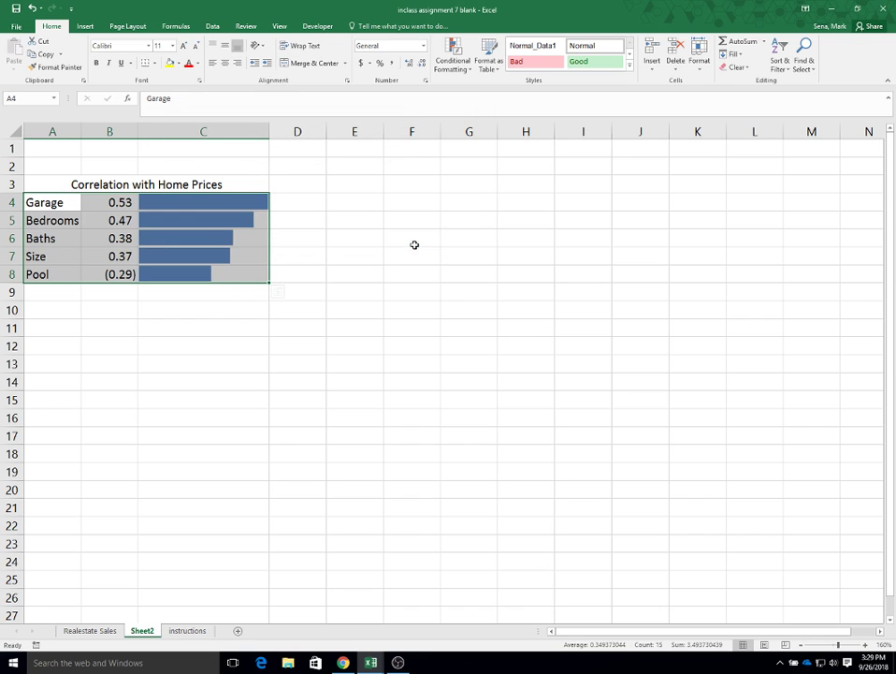
click(254, 266)
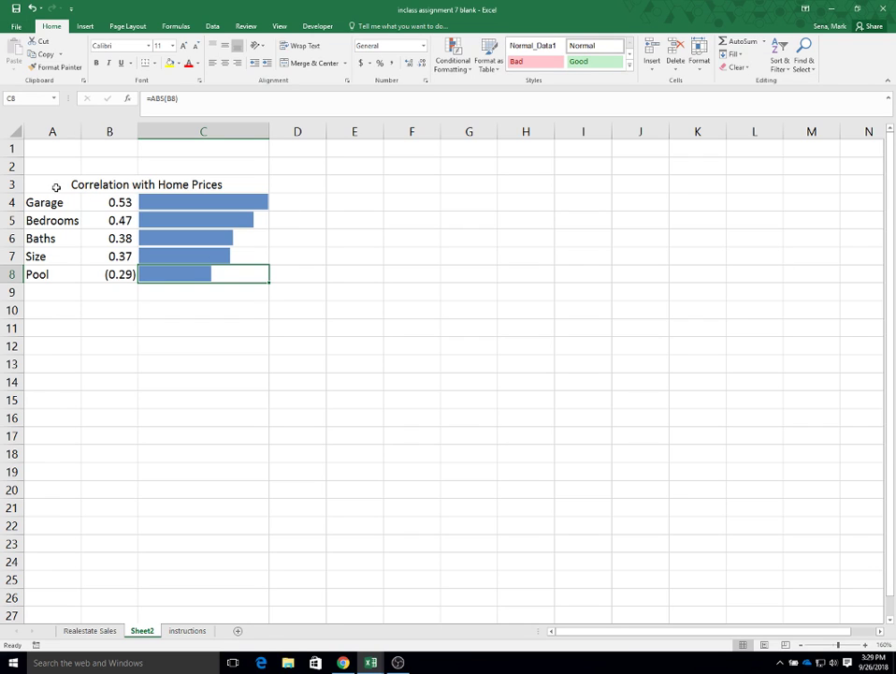
Hide the gridlines on the correlation sheet
drag(56, 186, 234, 286)
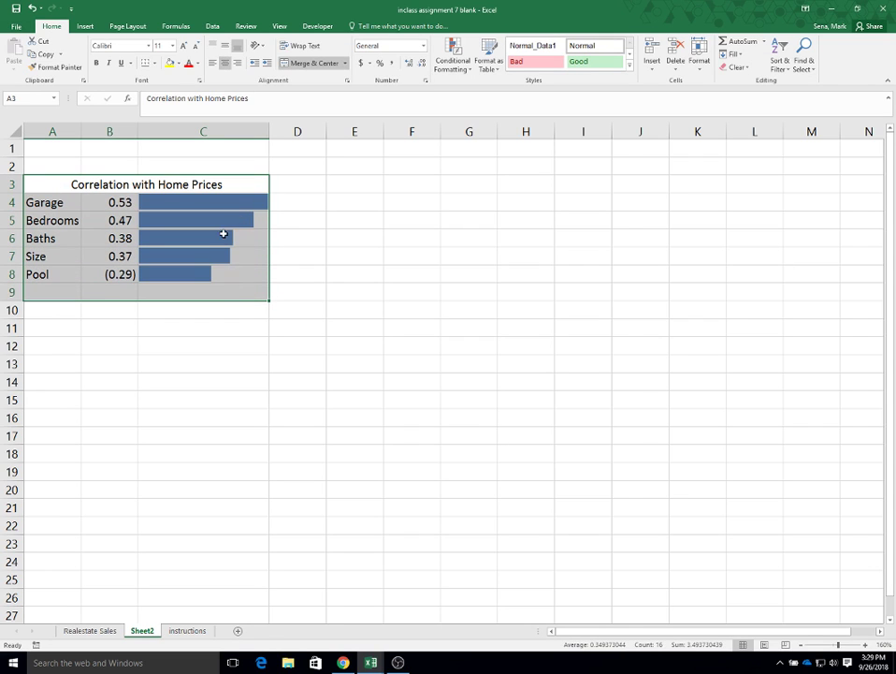
click(281, 26)
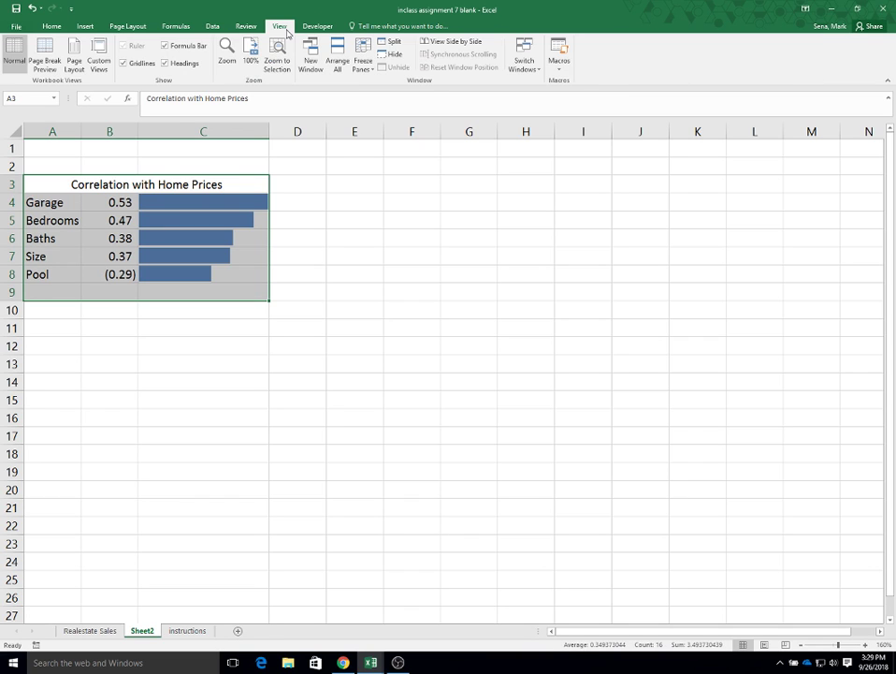
click(125, 63)
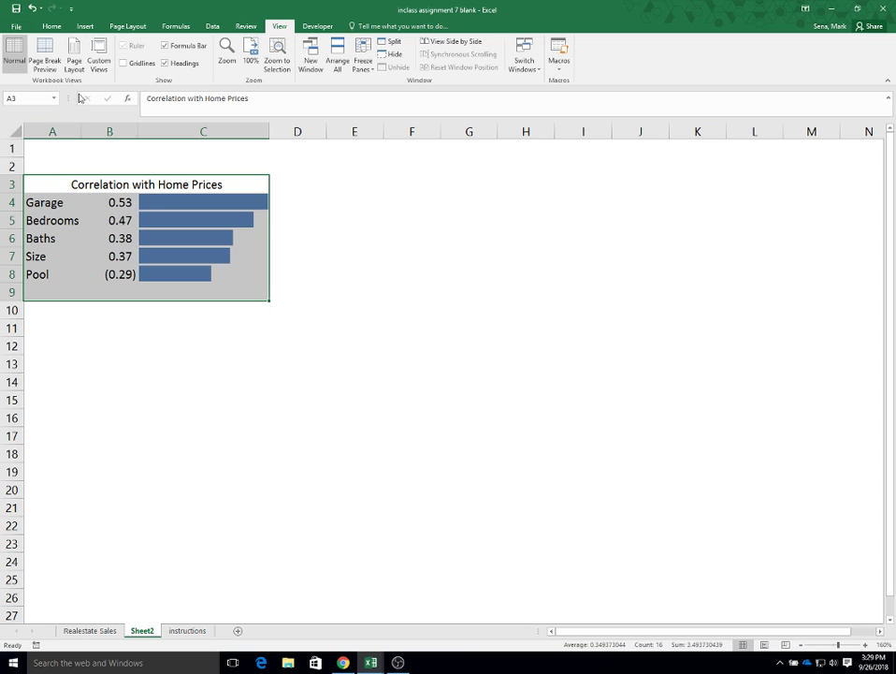
Try an outside border around A3:C9, including the empty row below the table, and undo it
click(52, 27)
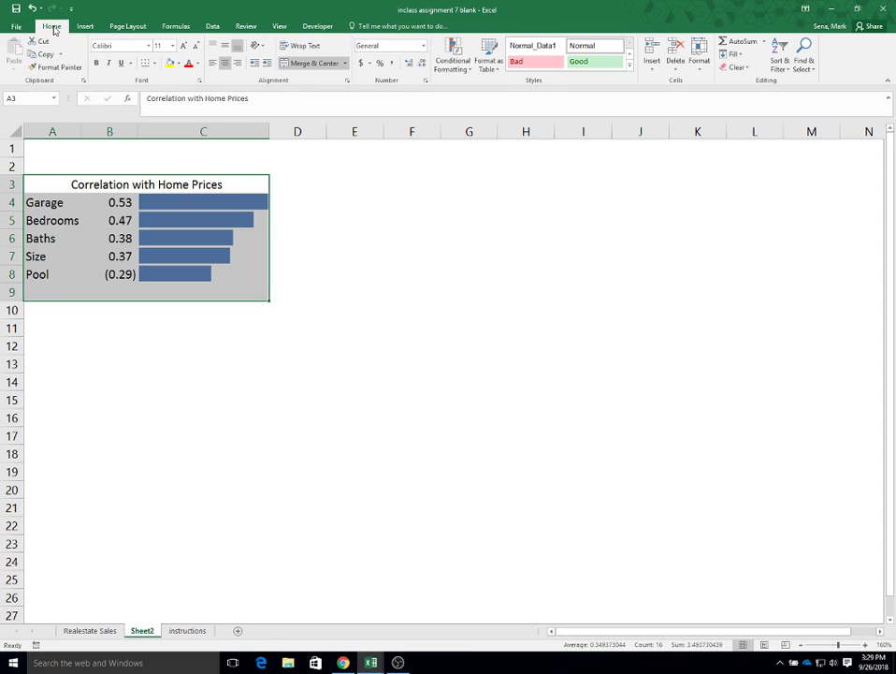
click(154, 63)
click(173, 172)
click(187, 201)
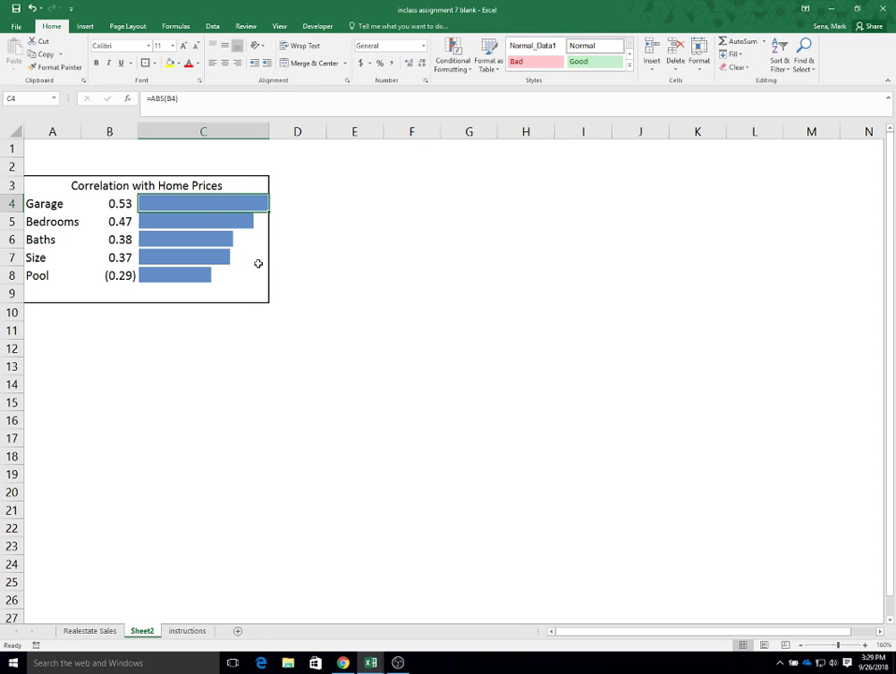
key(ctrl+z)
key(ctrl+z)
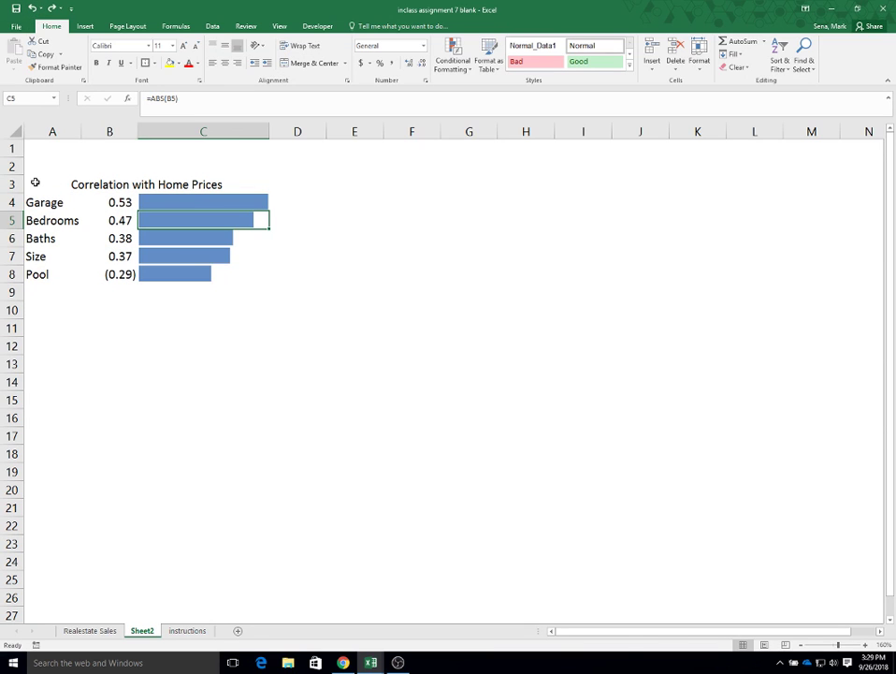
Apply an outside border around the title and correlation table in A3:C8
drag(34, 182, 200, 272)
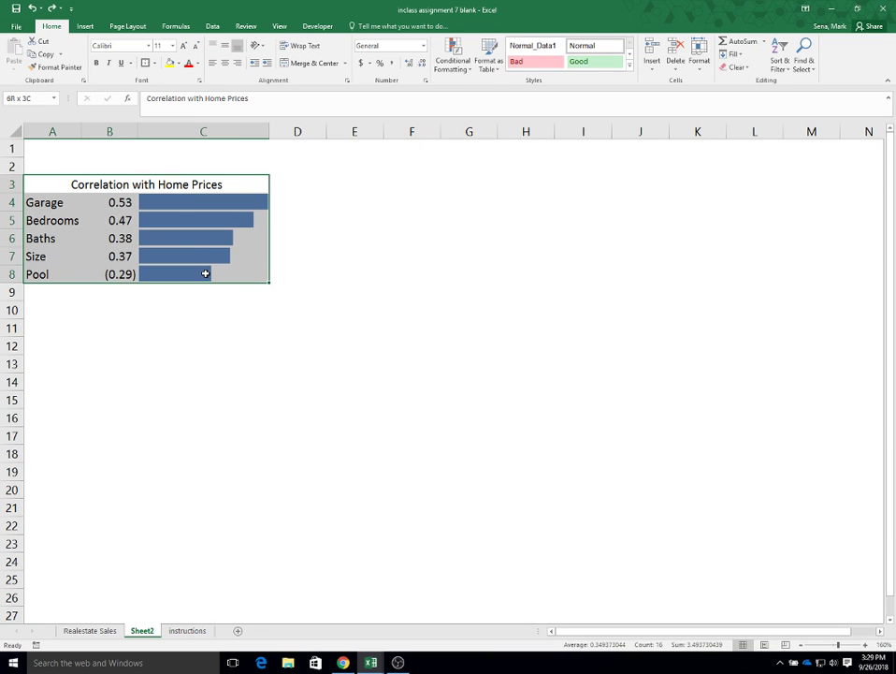
click(148, 68)
click(293, 202)
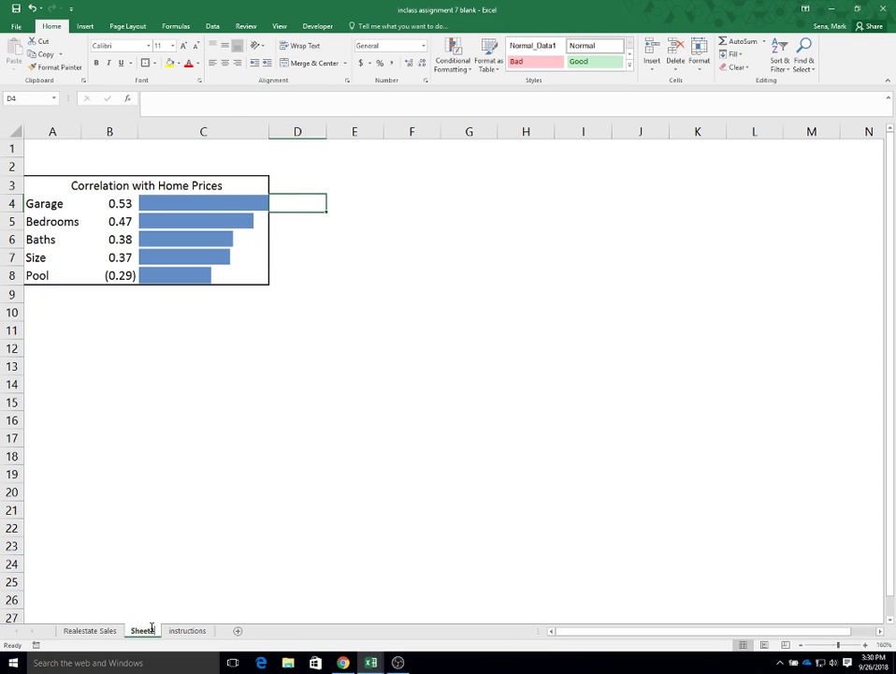
Rename Sheet2 as Correlation
text(Correlation)
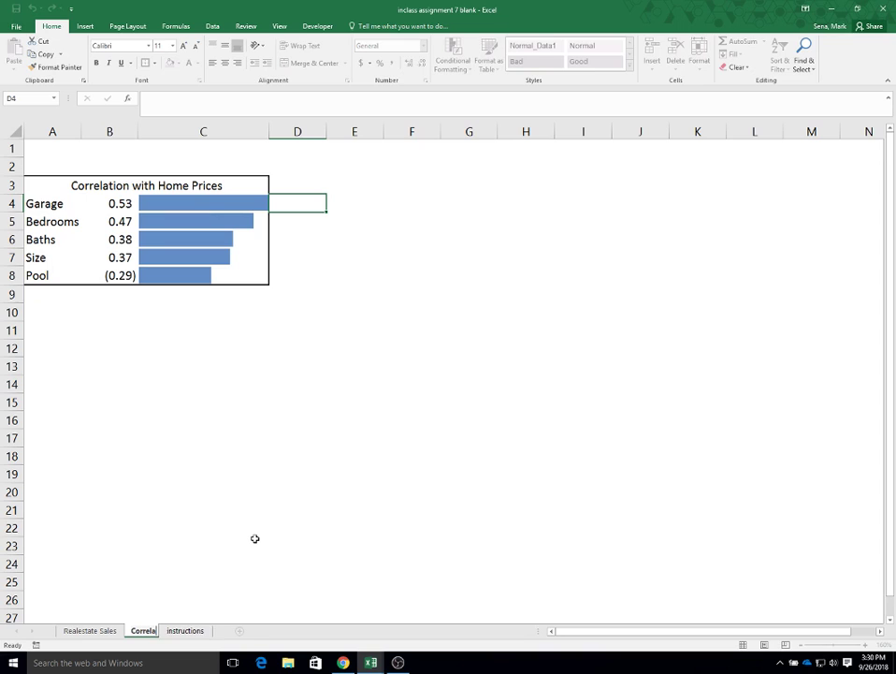
click(244, 263)
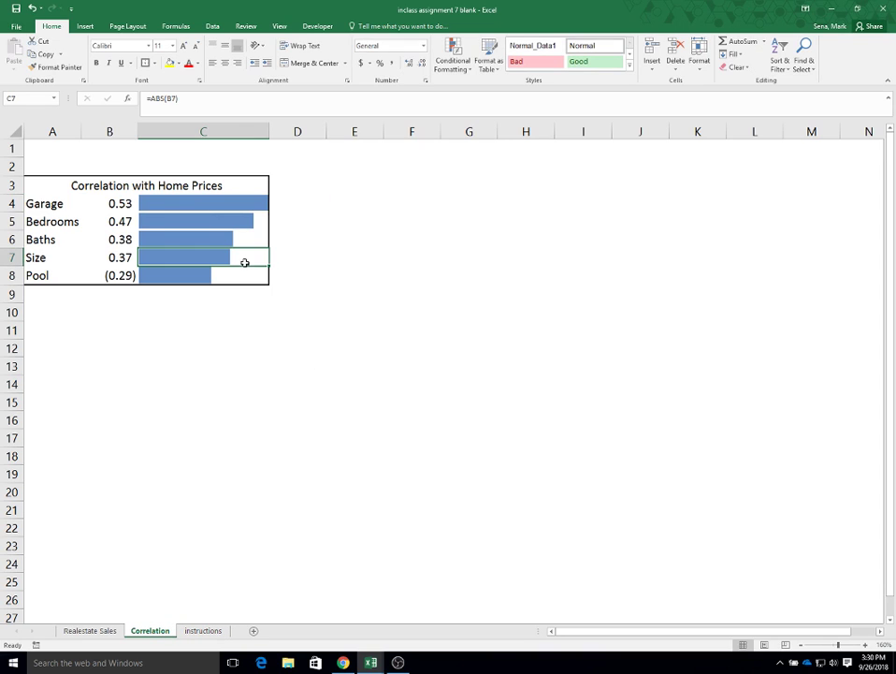